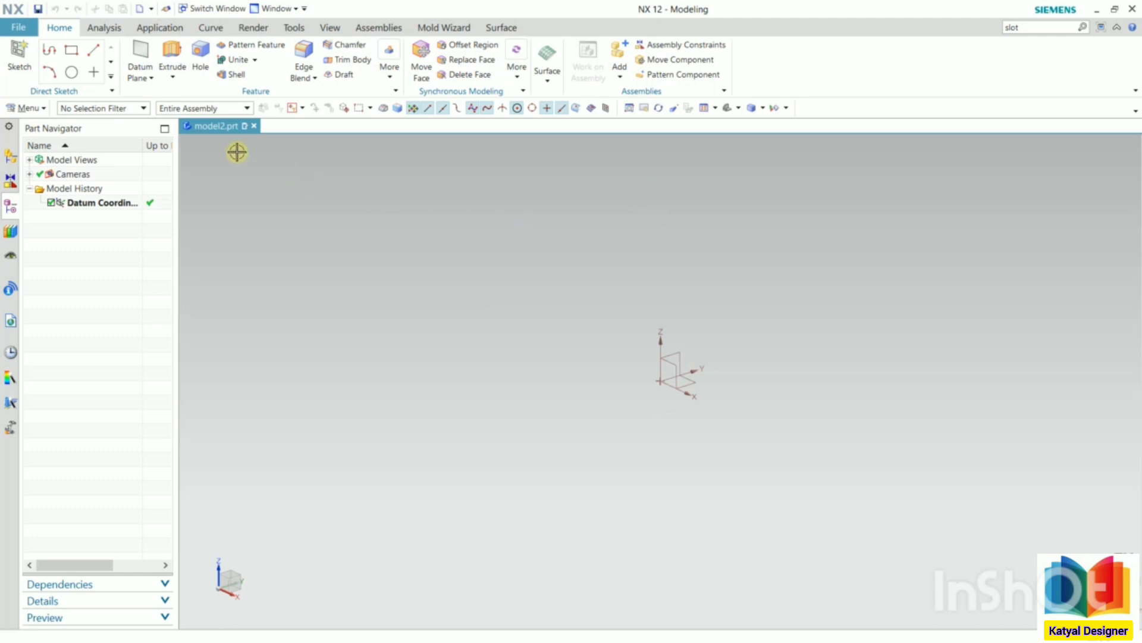
- Start an Extrude and sketch its section on the XY plane as a rectangle centred on the origin, about 188 mm by 116 mm
left_click(180, 78)
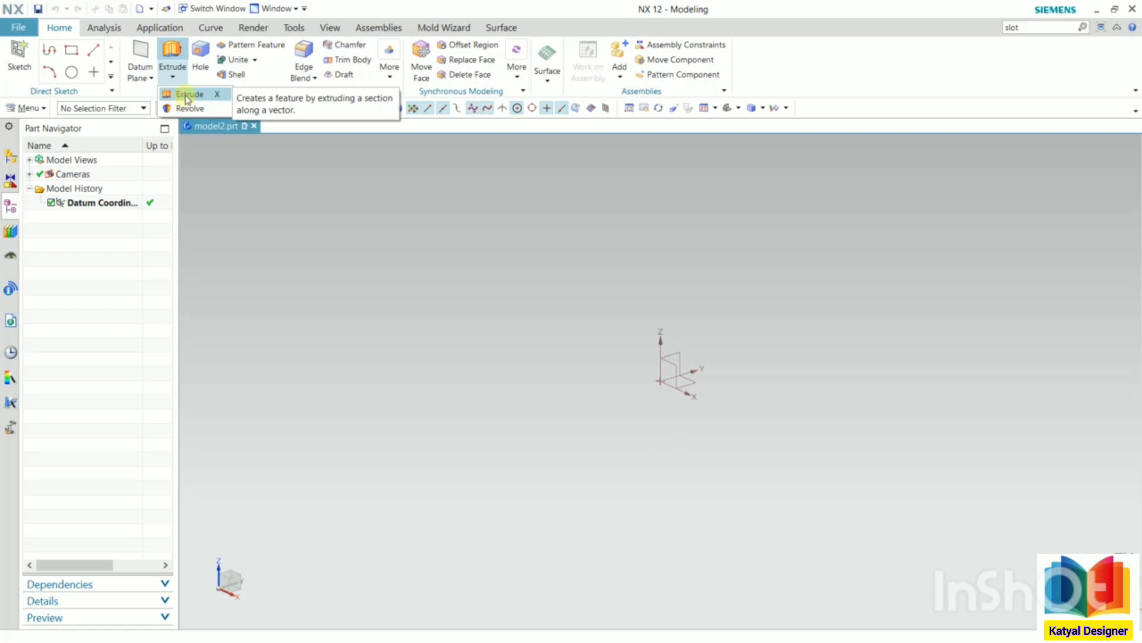
left_click(187, 95)
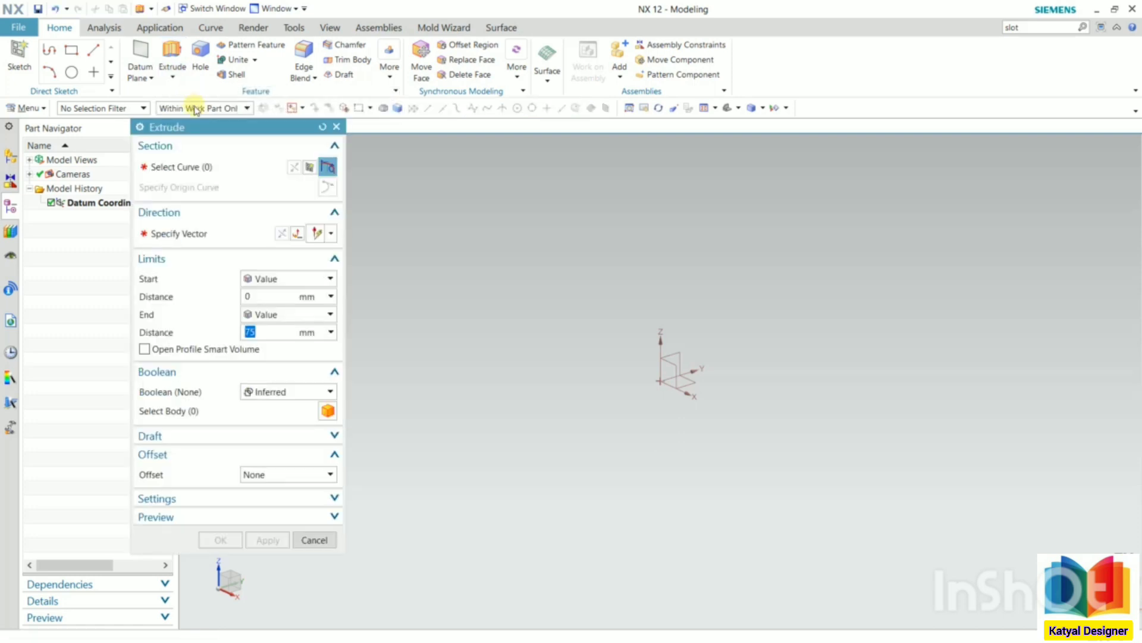
left_click(696, 381)
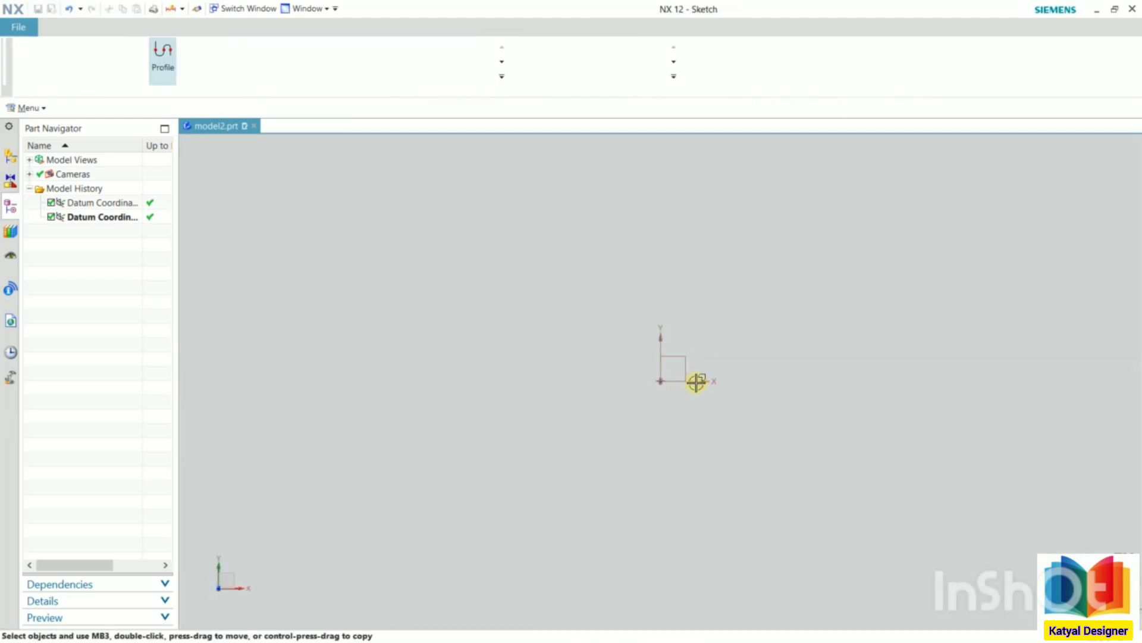
left_click(196, 53)
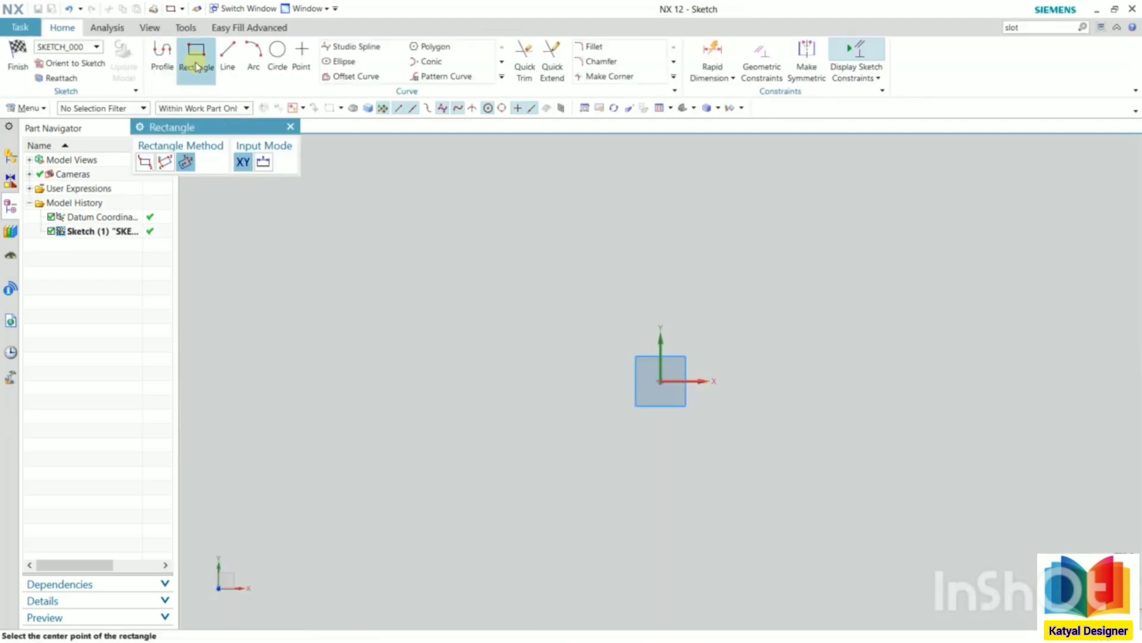
left_click(187, 164)
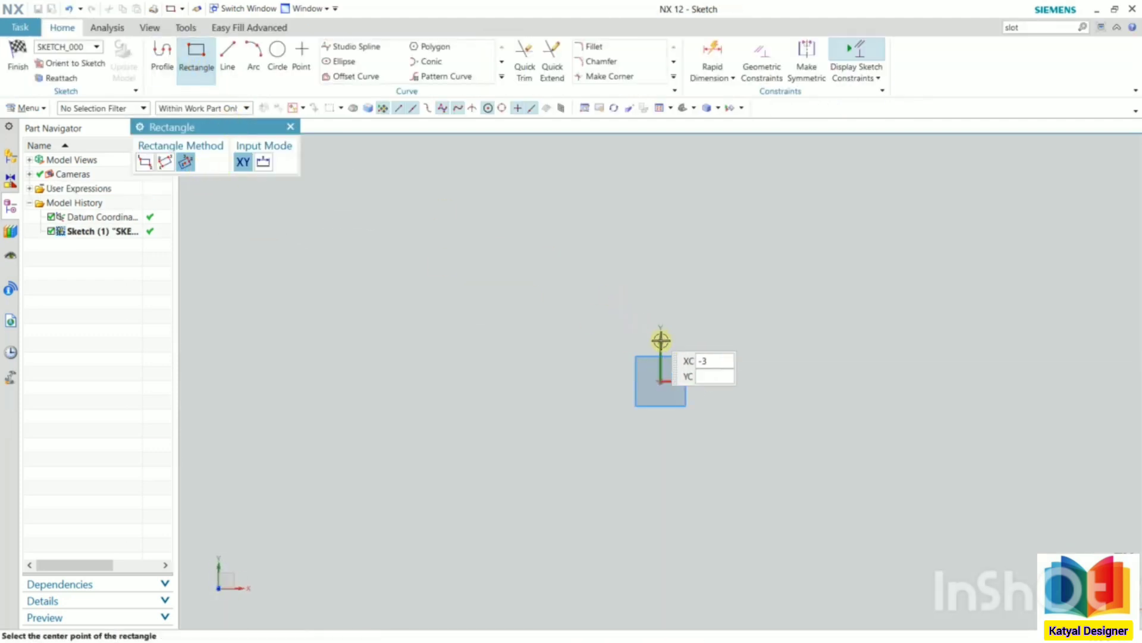
left_click(661, 381)
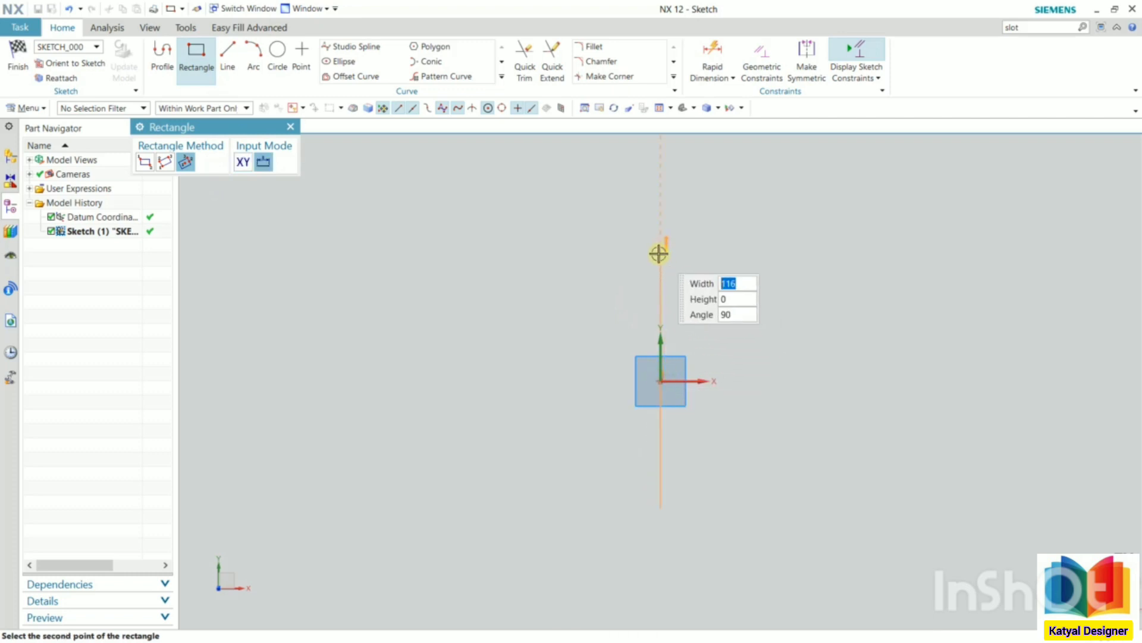
left_click(660, 252)
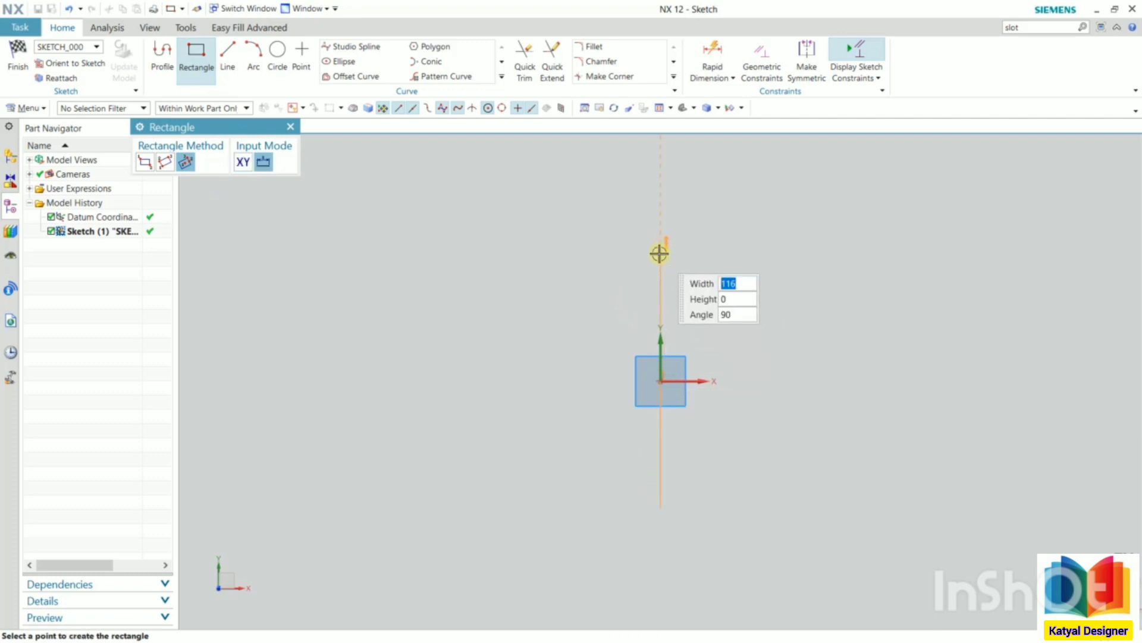
left_click(867, 250)
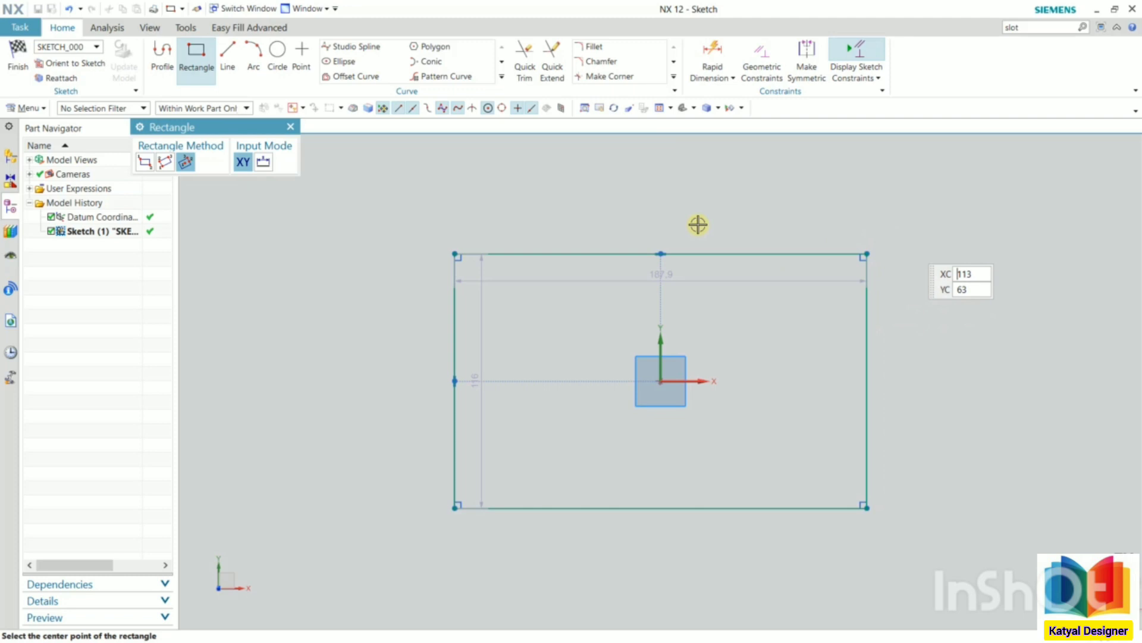
- Finish the rectangle sketch and extrude it upward to an end distance of 56 mm
left_click(13, 66)
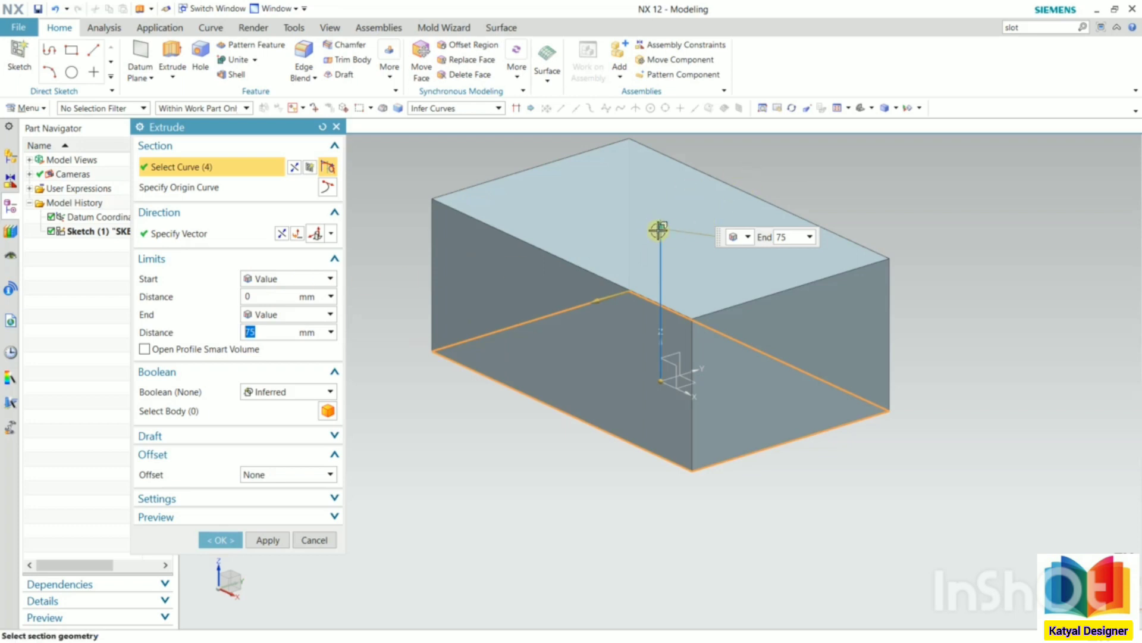
left_click_drag(659, 232, 655, 269)
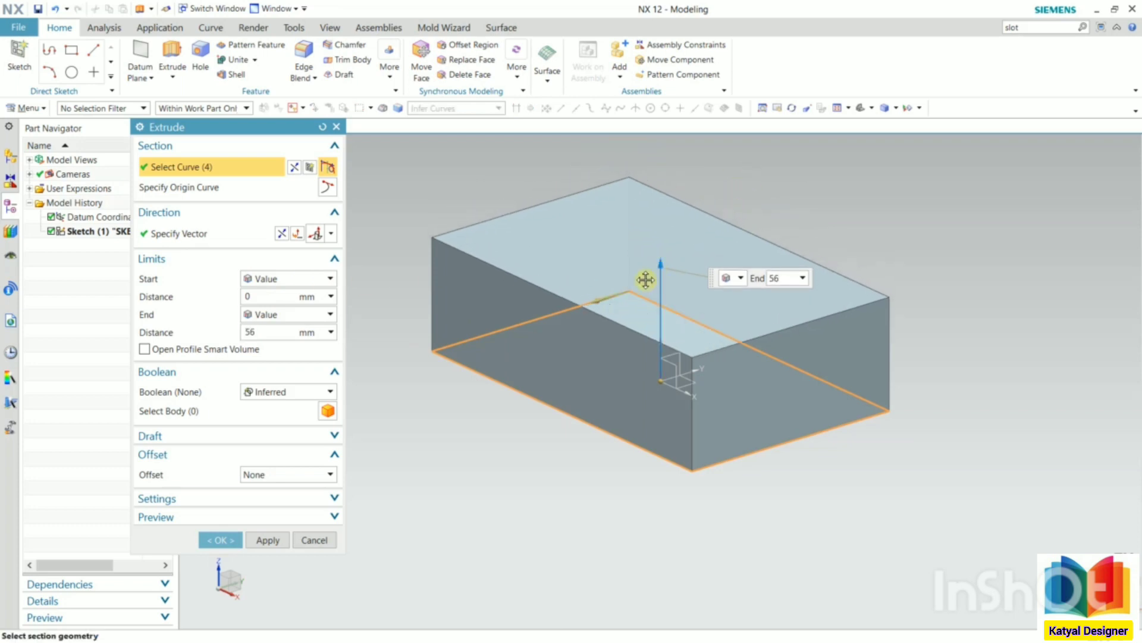
left_click(212, 543)
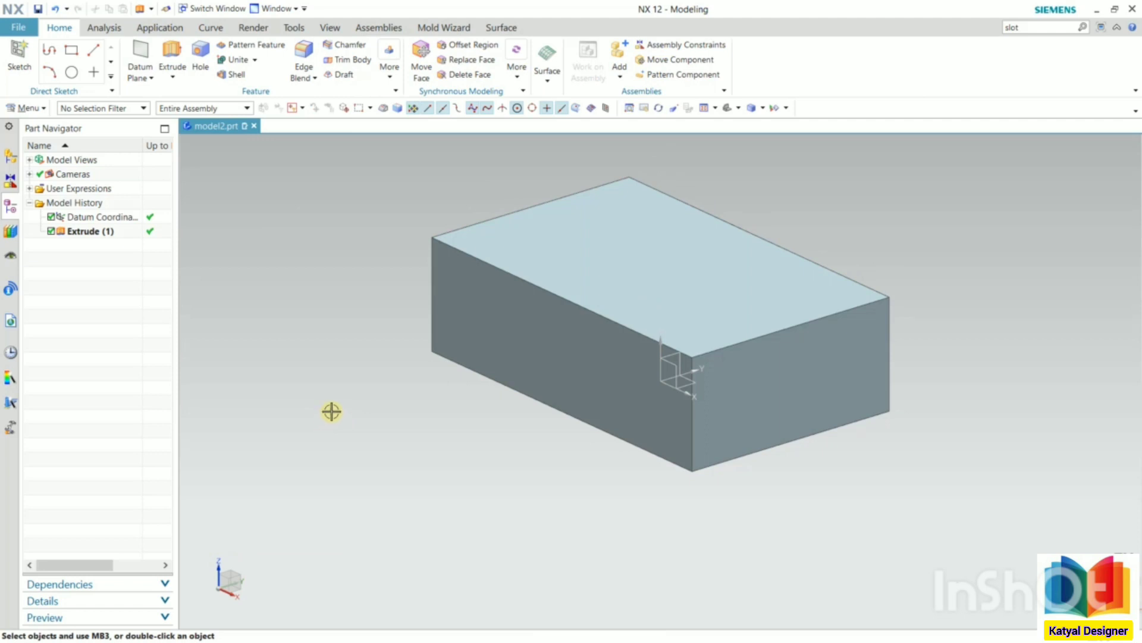
- Start a Face-type Draft and select the block's end face on the positive X side as the face to draft
middle_click_drag(305, 382, 481, 442)
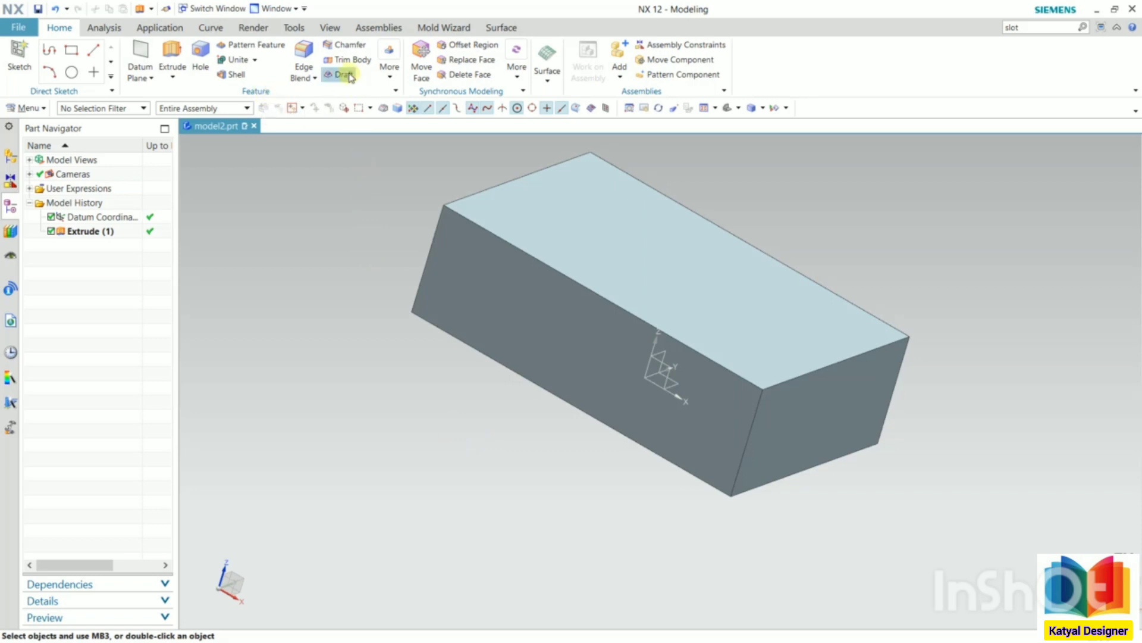
left_click(28, 110)
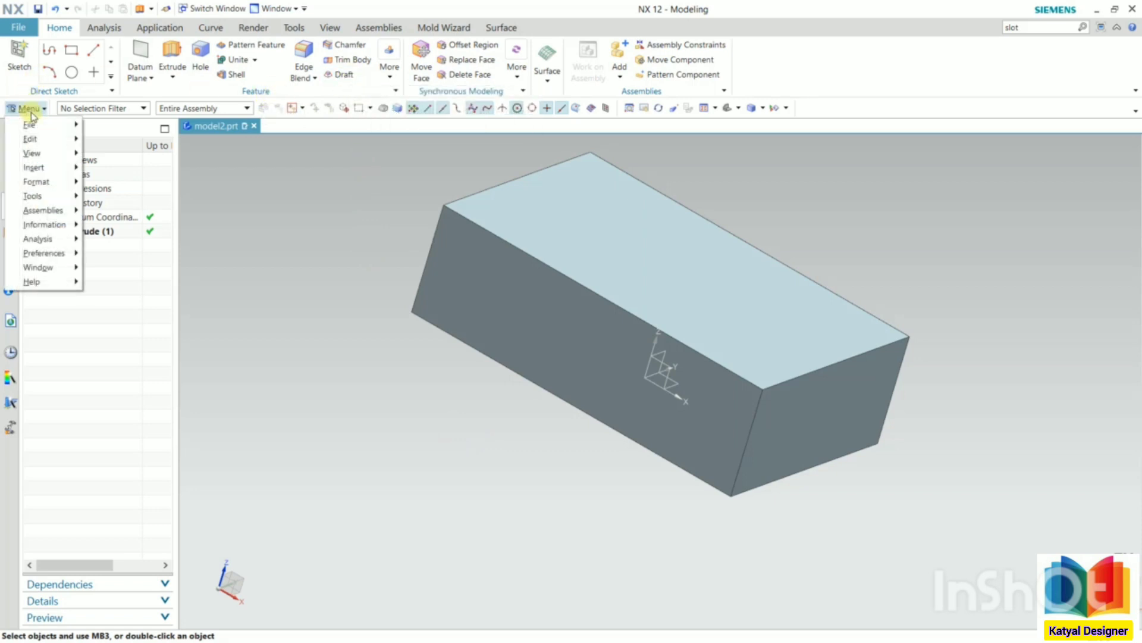
mouse_move(34, 167)
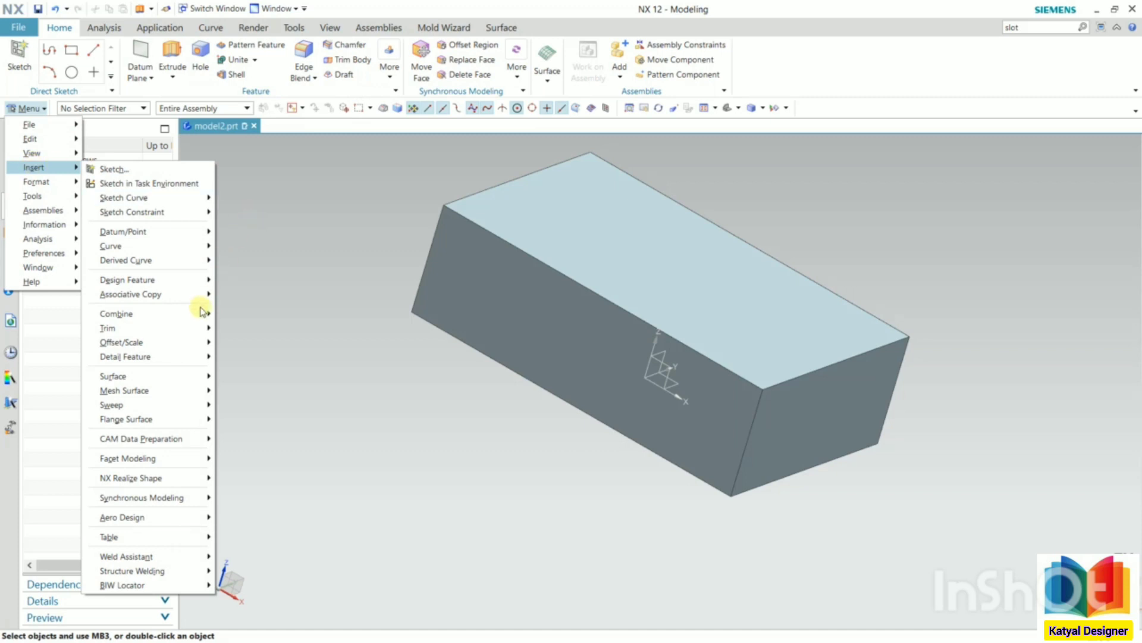
mouse_move(174, 358)
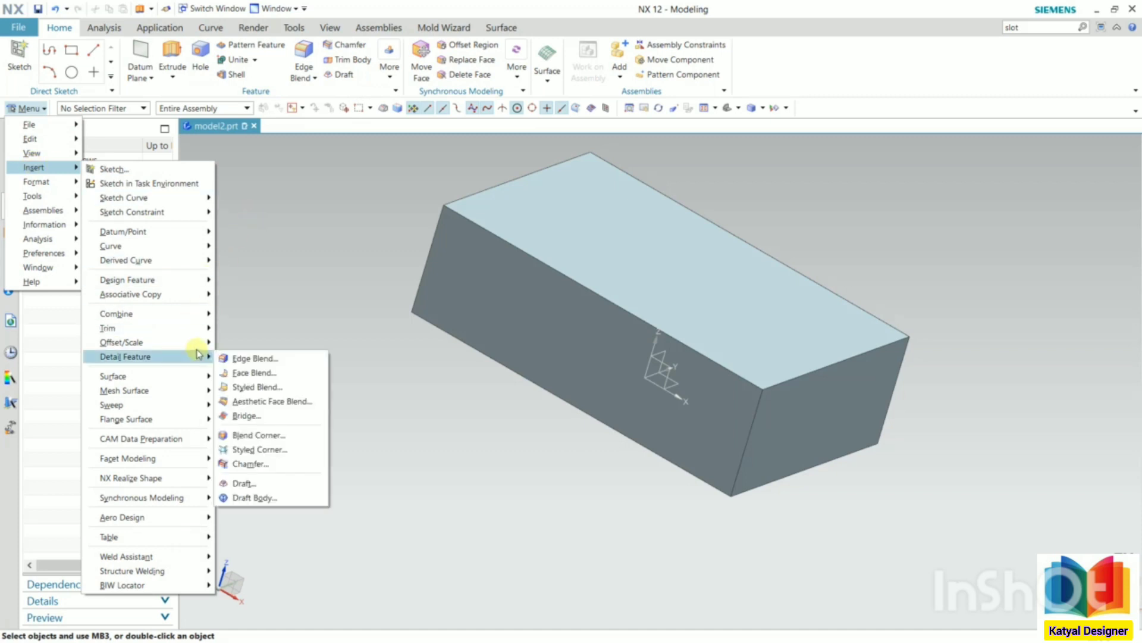
left_click(249, 483)
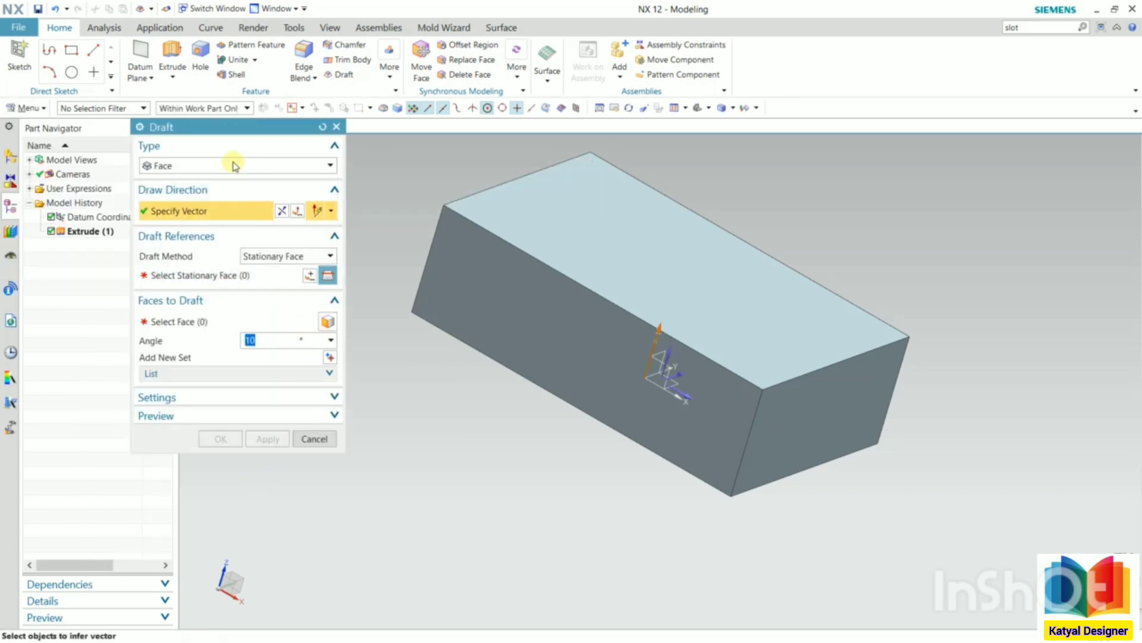
left_click(234, 166)
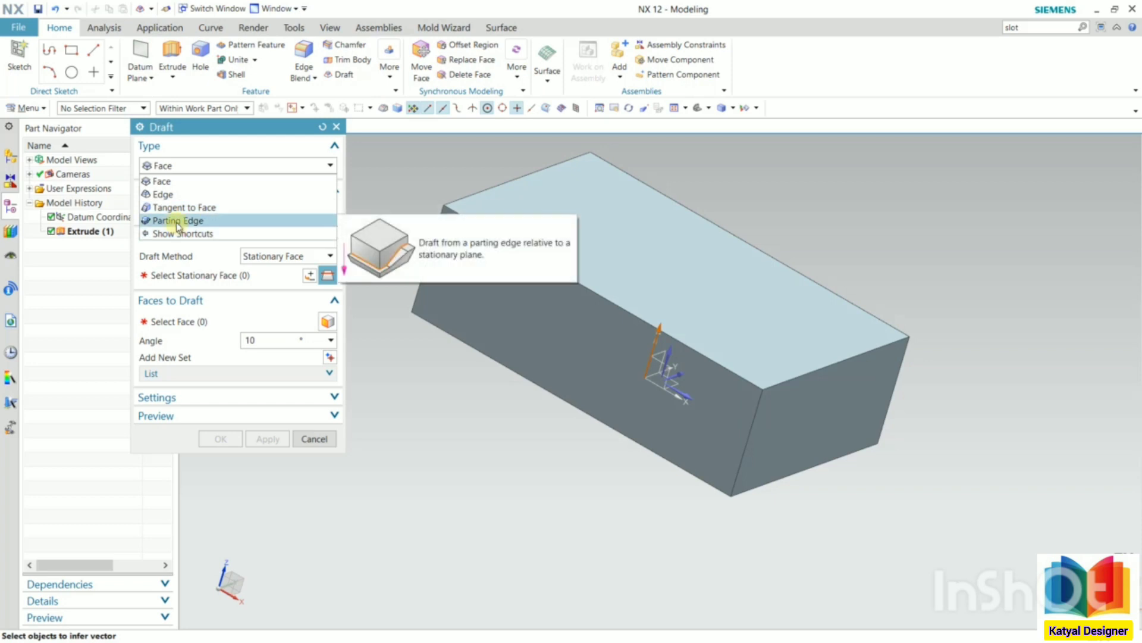
left_click(186, 181)
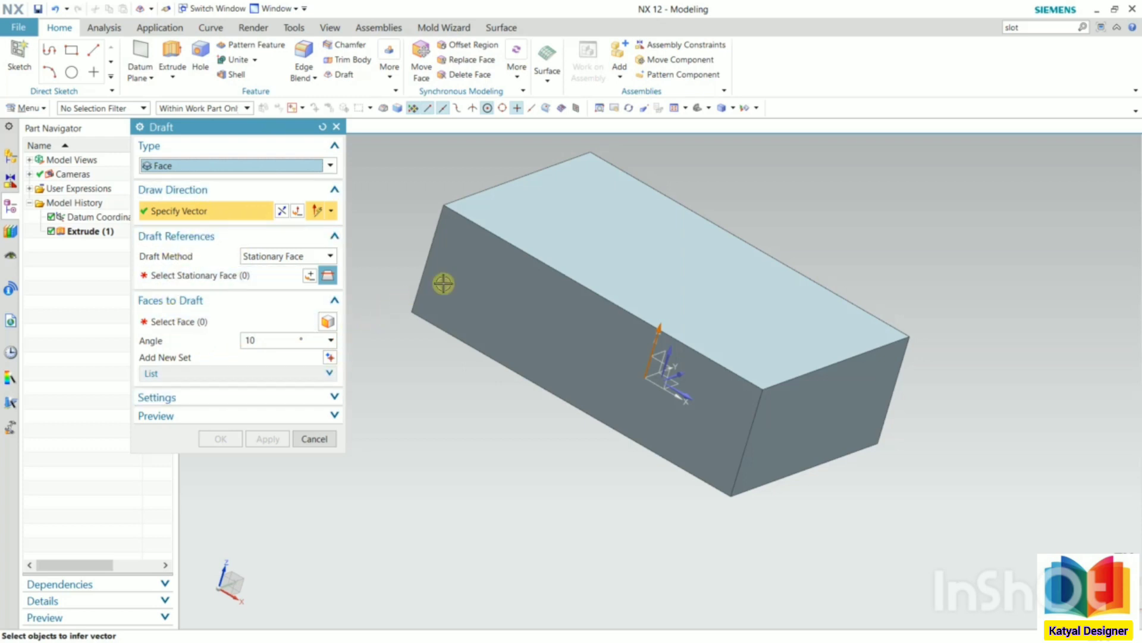
mouse_move(612, 301)
middle_mouse_down()
mouse_move(575, 351)
mouse_move(581, 303)
mouse_move(597, 311)
middle_mouse_up()
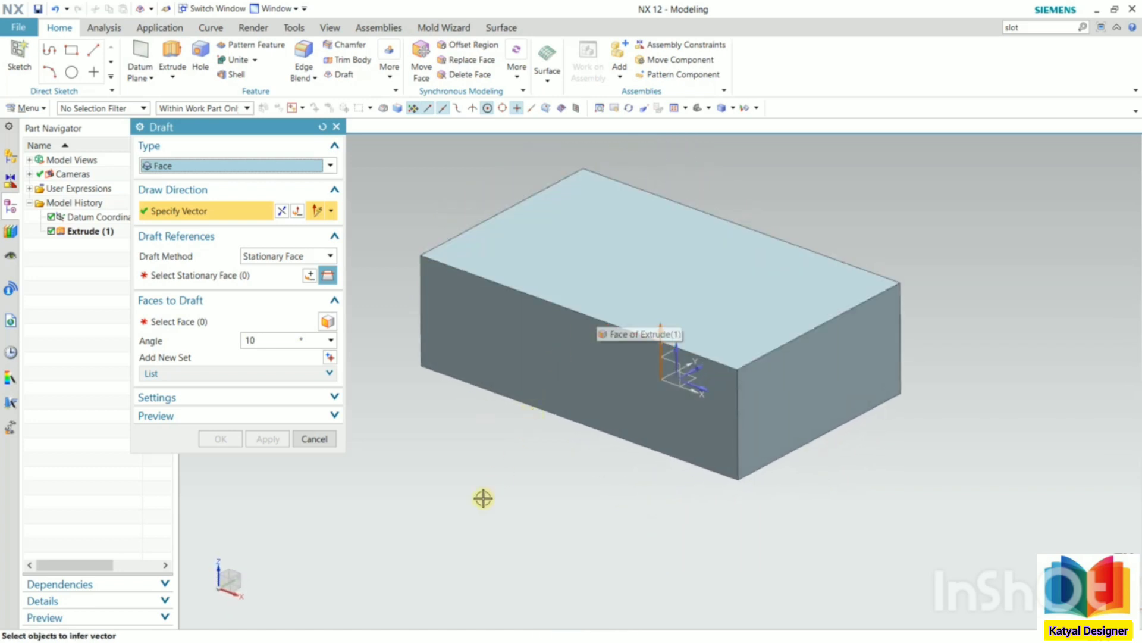
left_click(188, 324)
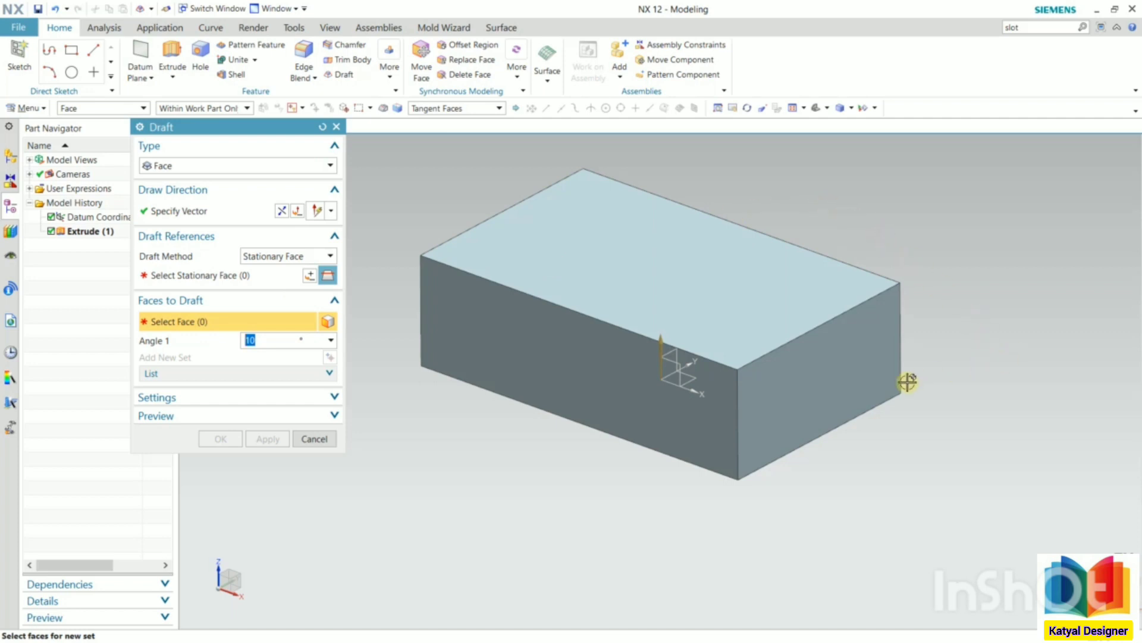
left_click(843, 394)
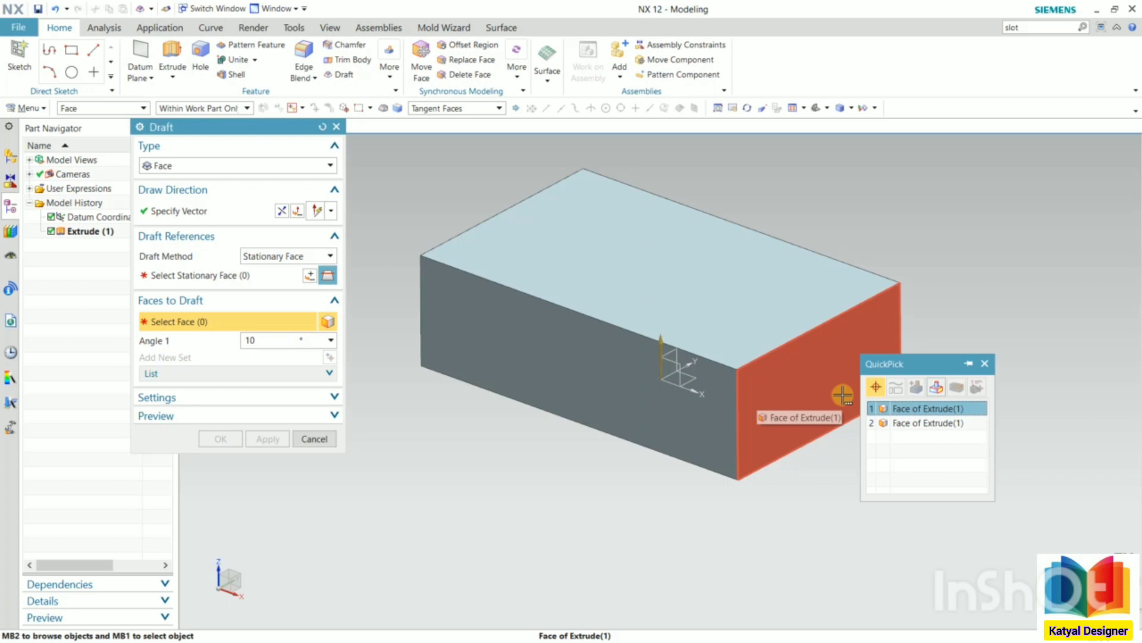
left_click(958, 410)
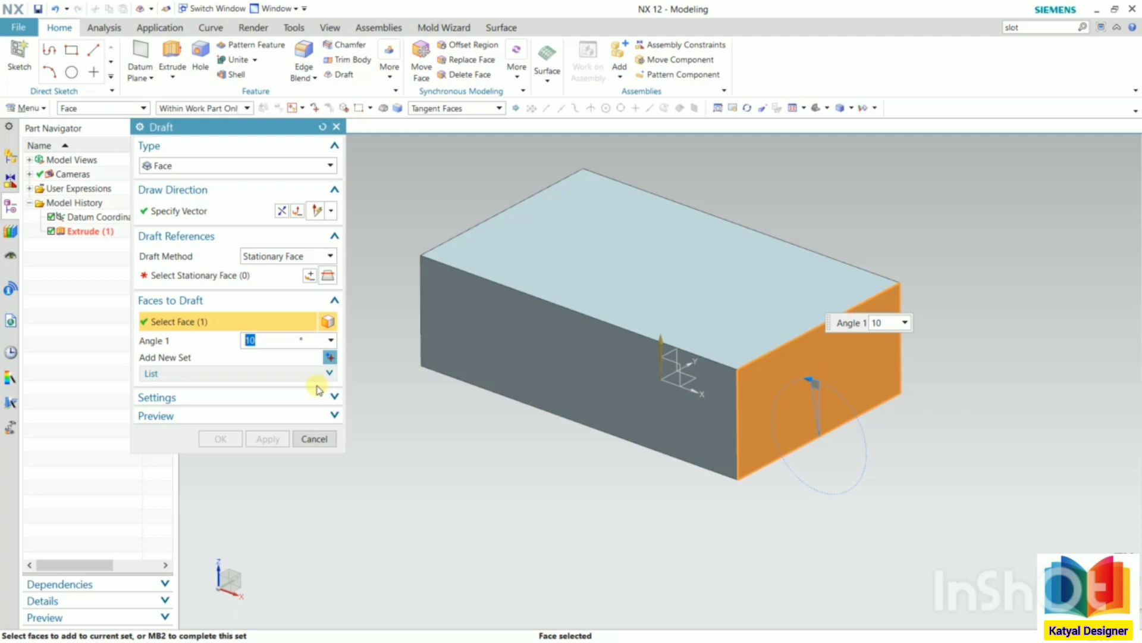
- Use the block's top face as the stationary face for the draft, keeping the draw direction along Z
left_click(214, 276)
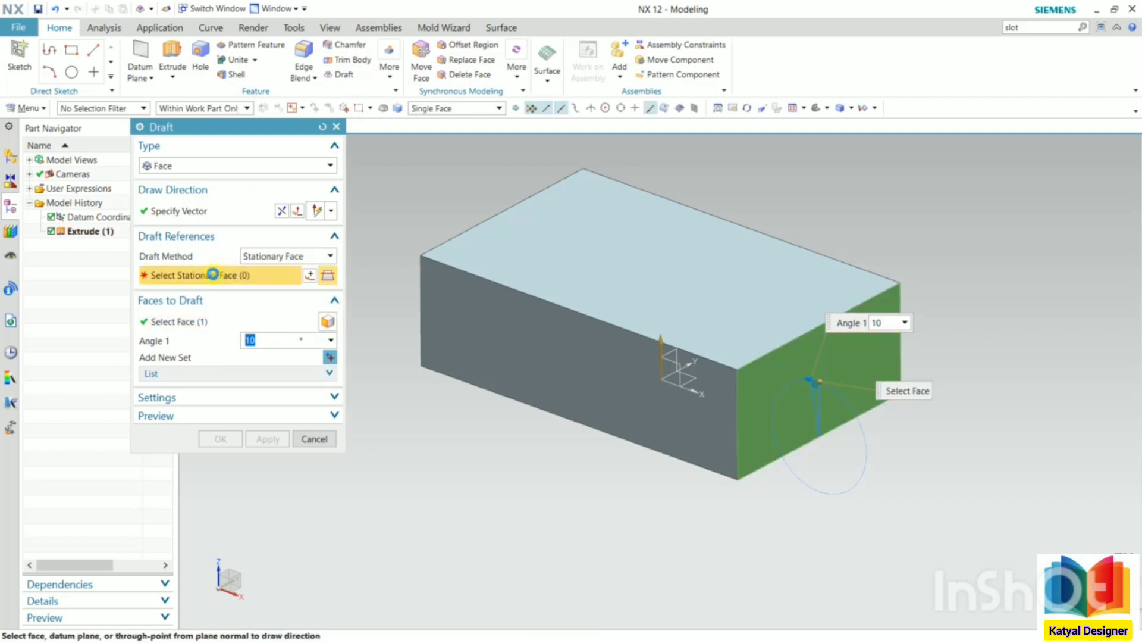
left_click(744, 274)
left_click(821, 290)
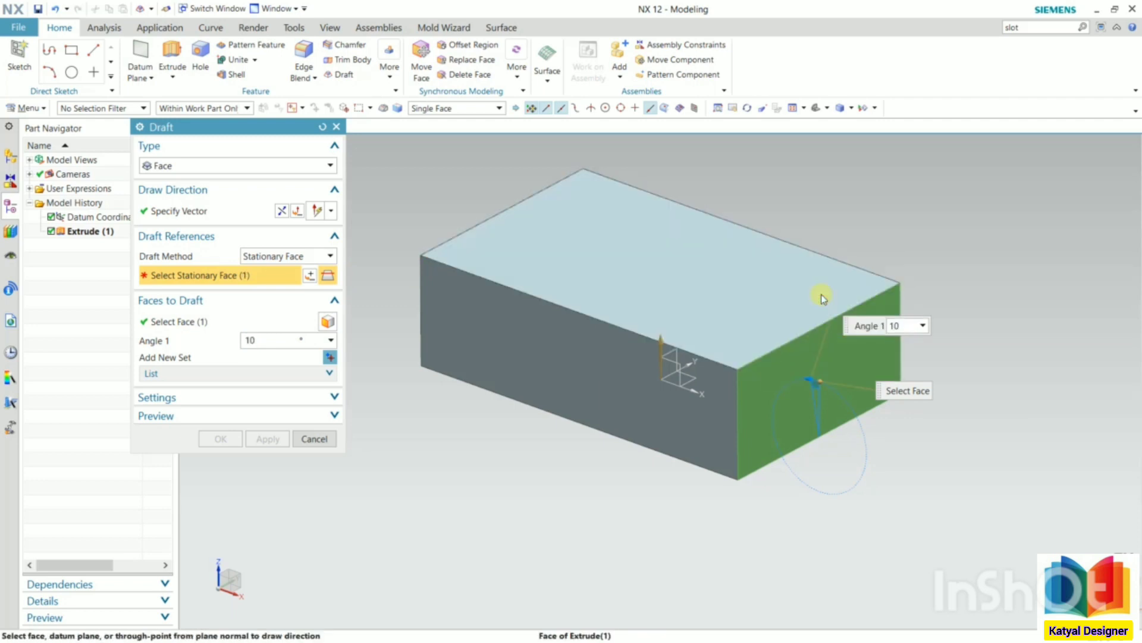
left_click(190, 212)
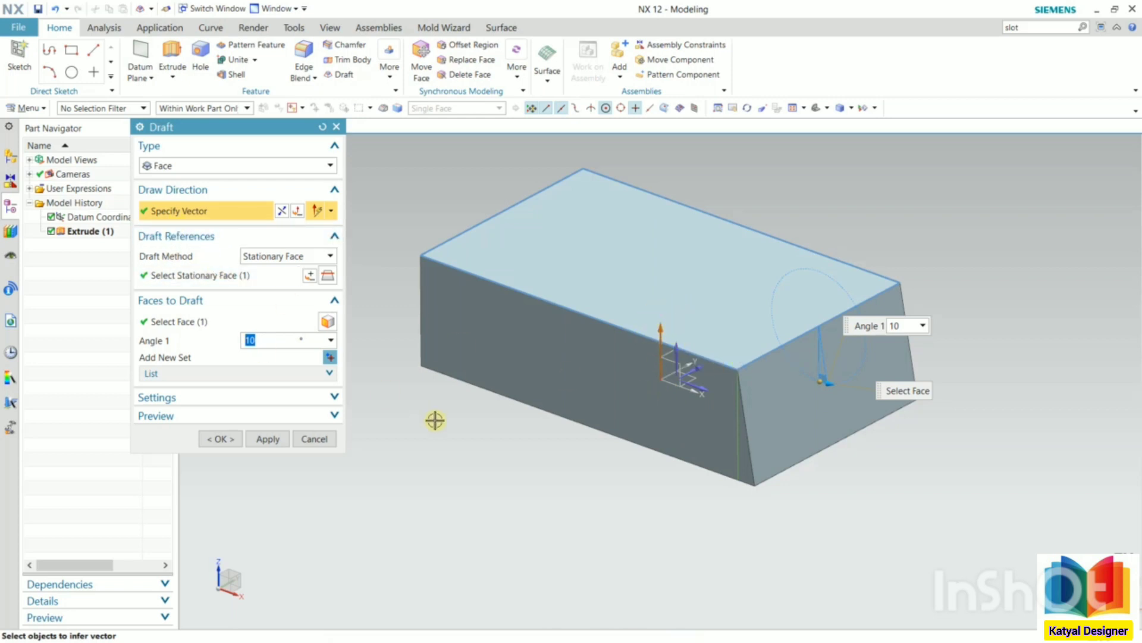
- Set the end face's draft angle to 15° and create the draft
scroll(454, 405, "up", 3)
scroll(536, 410, "down", 3)
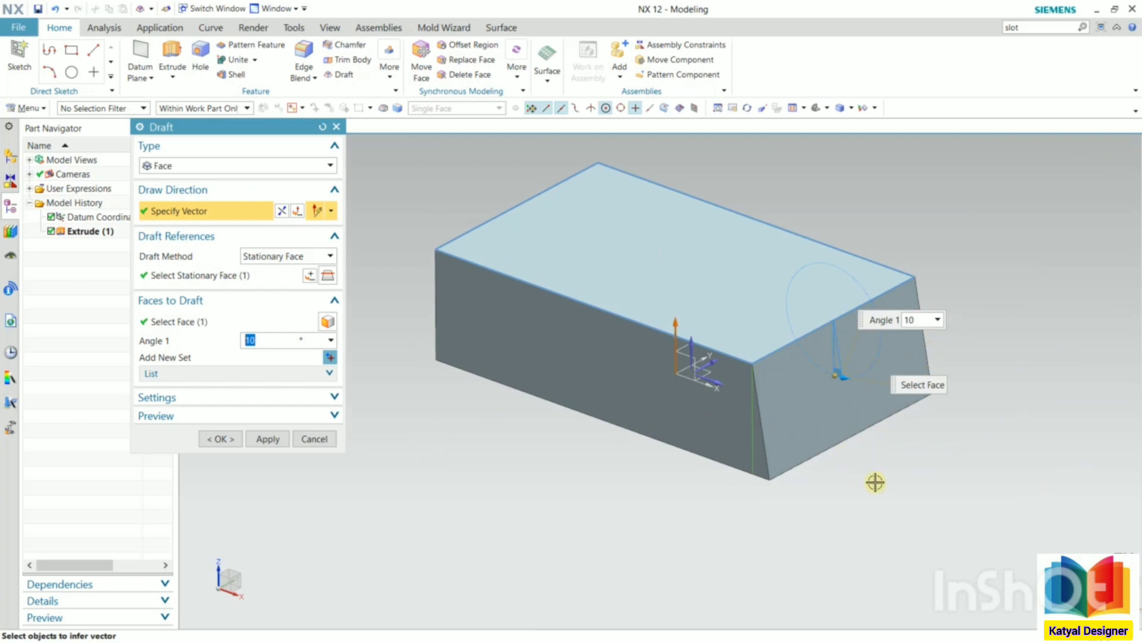
mouse_move(875, 481)
middle_mouse_down()
mouse_move(903, 471)
mouse_move(885, 480)
mouse_move(887, 492)
middle_mouse_up()
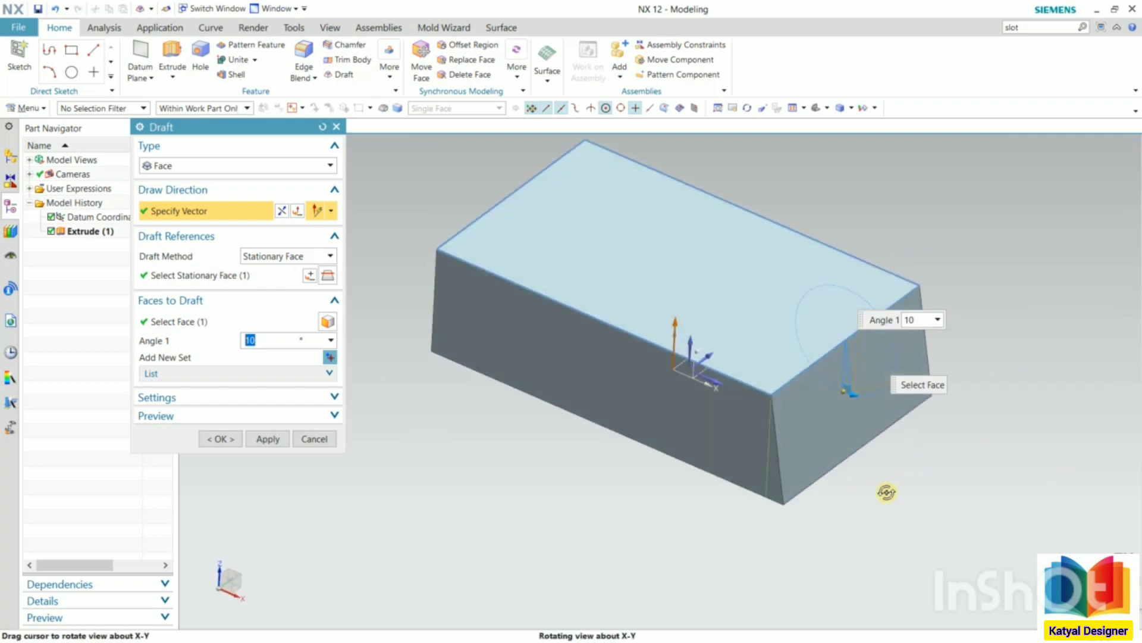
scroll(859, 395, "down", 2)
scroll(857, 394, "up", 4)
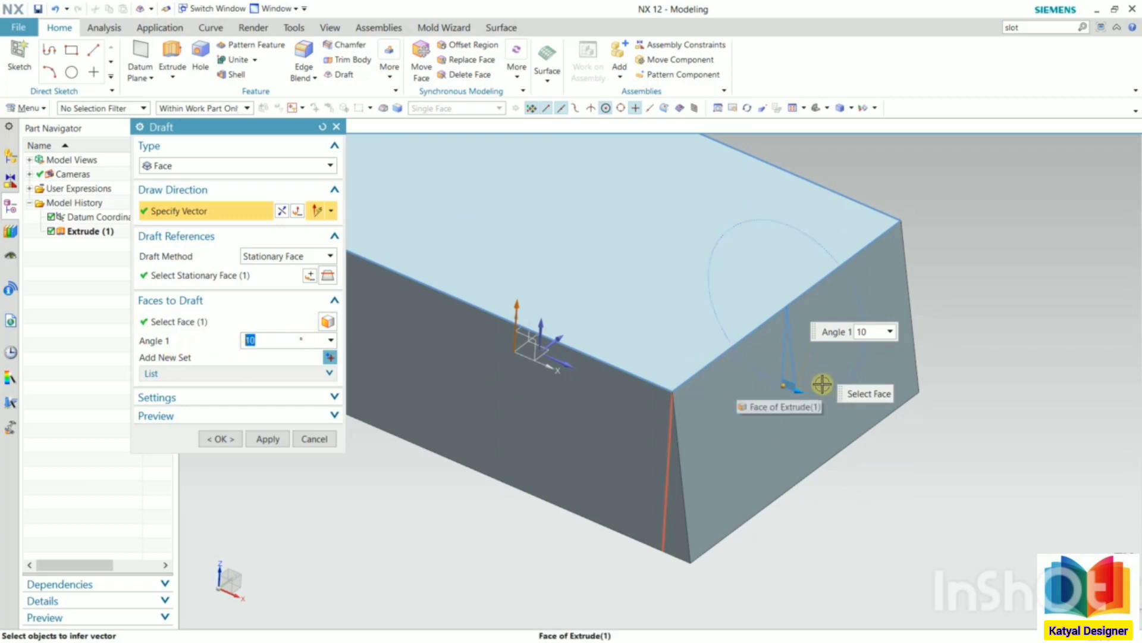
mouse_move(797, 392)
left_mouse_down()
mouse_move(828, 391)
mouse_move(813, 400)
left_mouse_up()
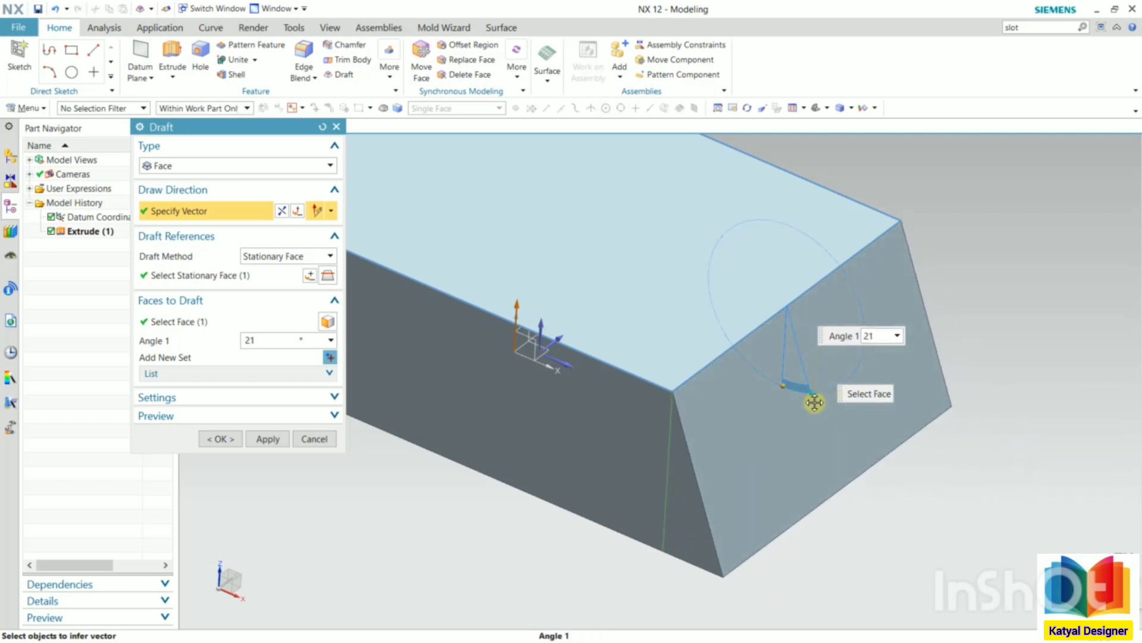
middle_click_drag(930, 439, 875, 294)
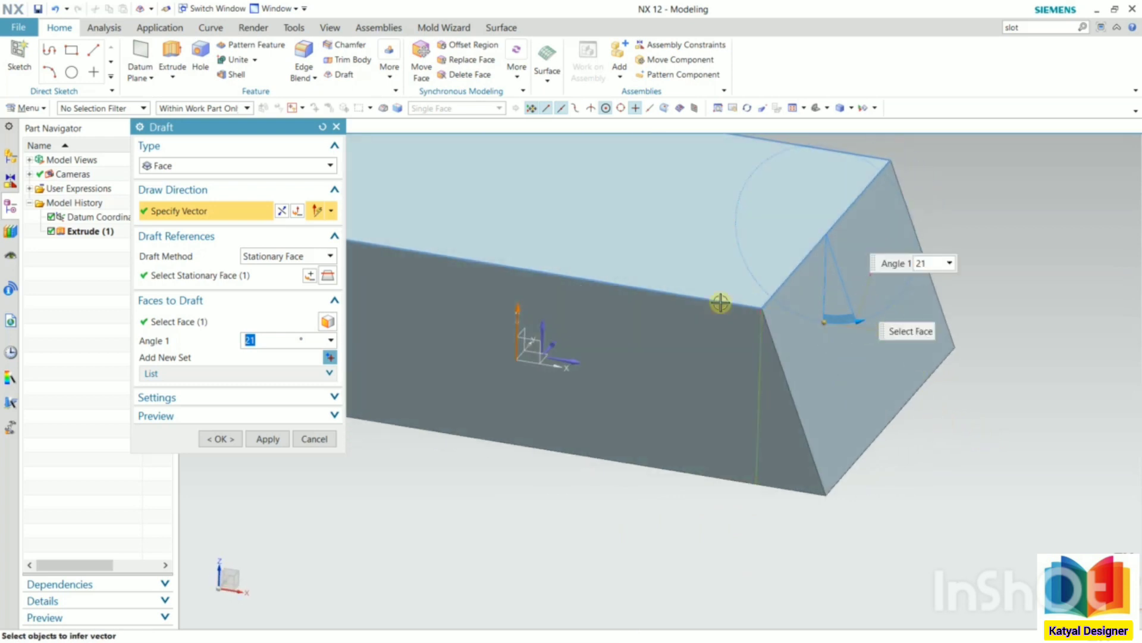
left_click_drag(826, 321, 862, 323)
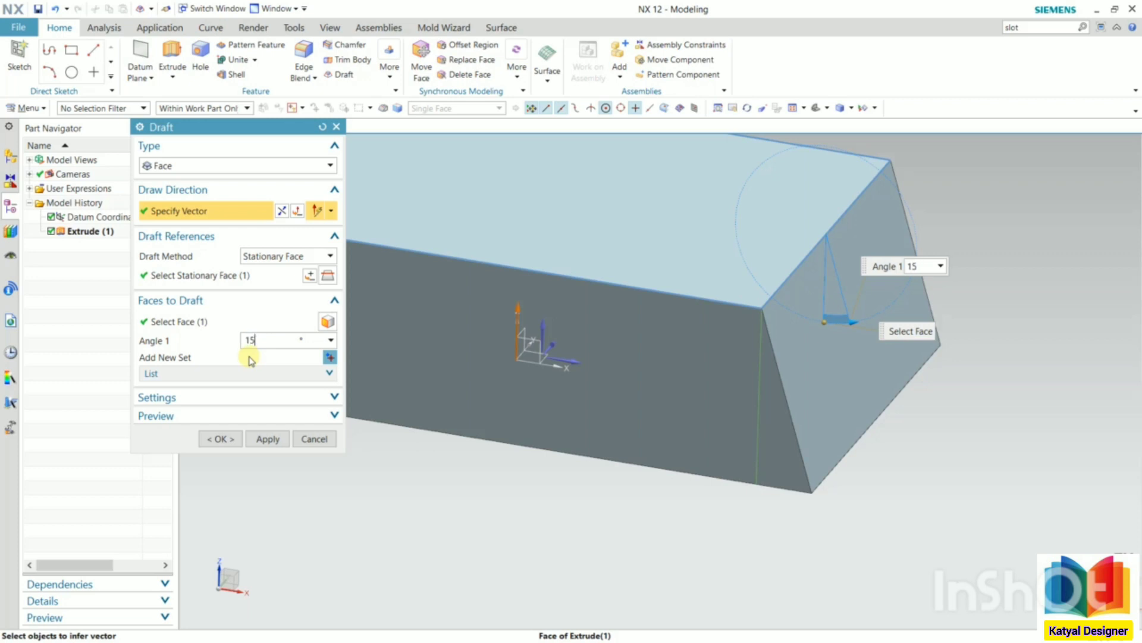
key("Return")
left_click(226, 441)
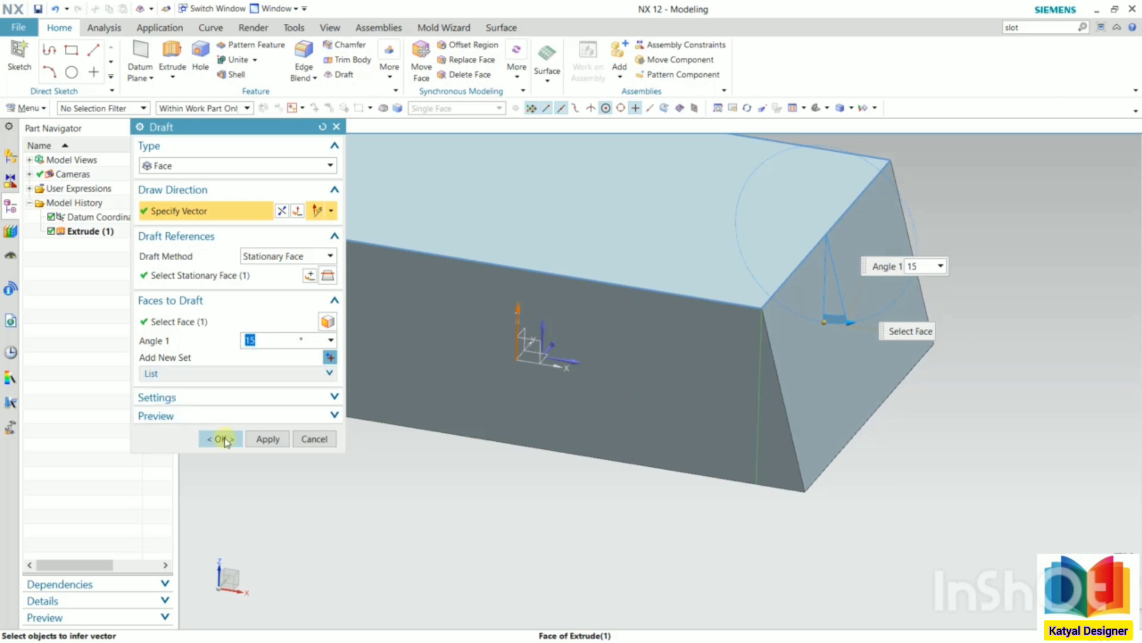
- Reopen the existing Draft feature of the block for editing
mouse_move(701, 438)
middle_mouse_down()
mouse_move(730, 406)
mouse_move(697, 410)
mouse_move(669, 448)
mouse_move(676, 430)
mouse_move(686, 441)
middle_mouse_up()
key("Home")
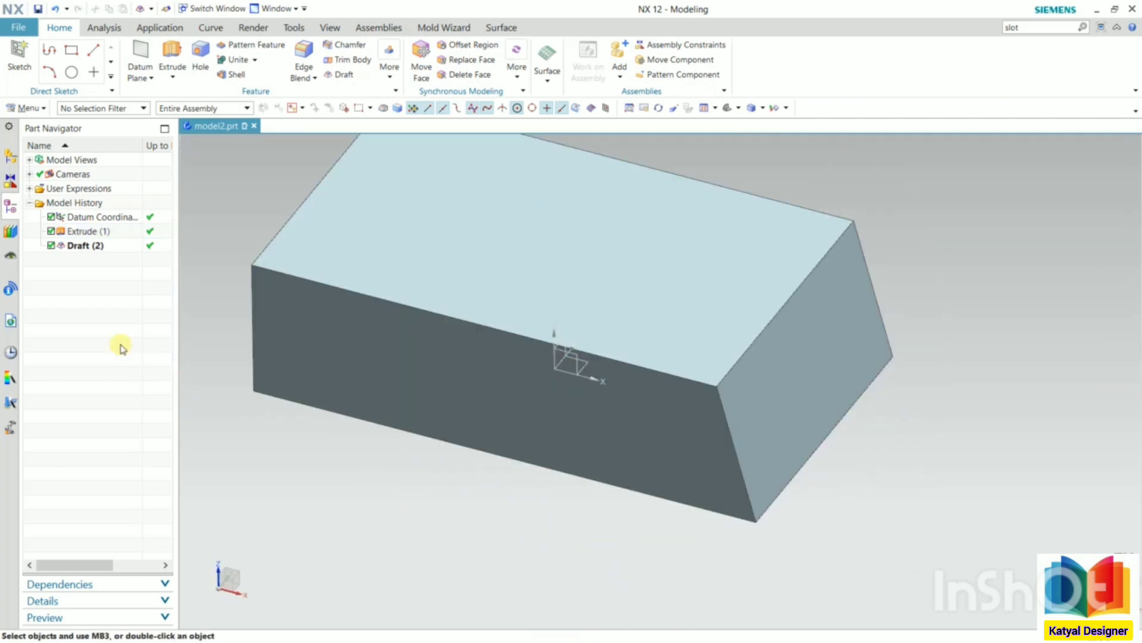
left_click(84, 245)
double_click(85, 246)
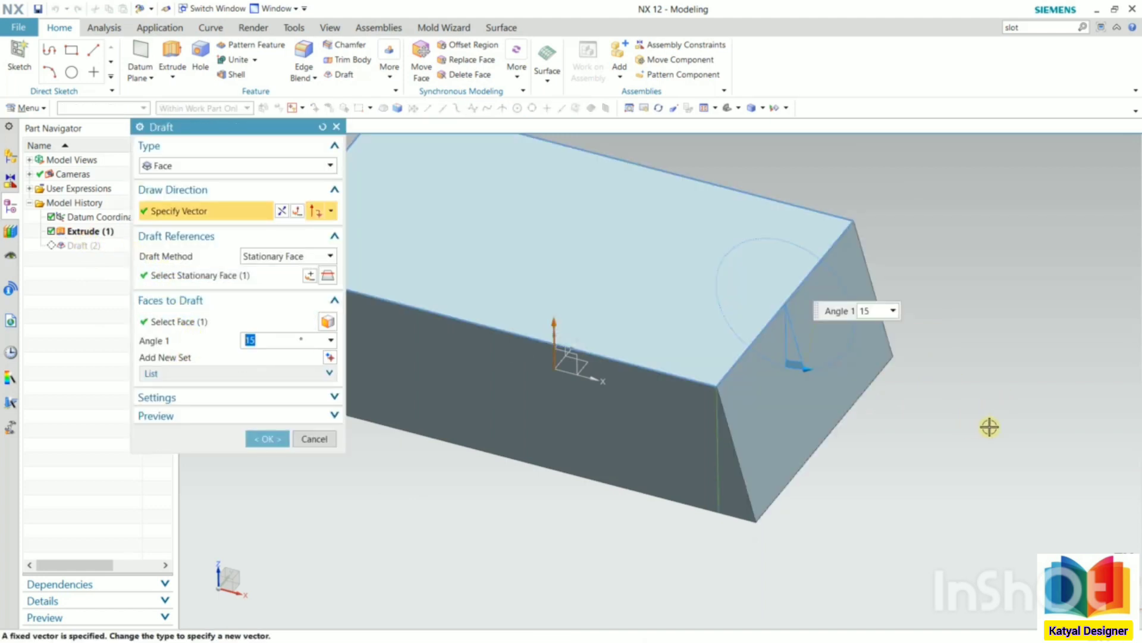
scroll(1007, 440, "down", 2)
middle_click_drag(933, 494, 1012, 398)
scroll(1018, 396, "up", 2)
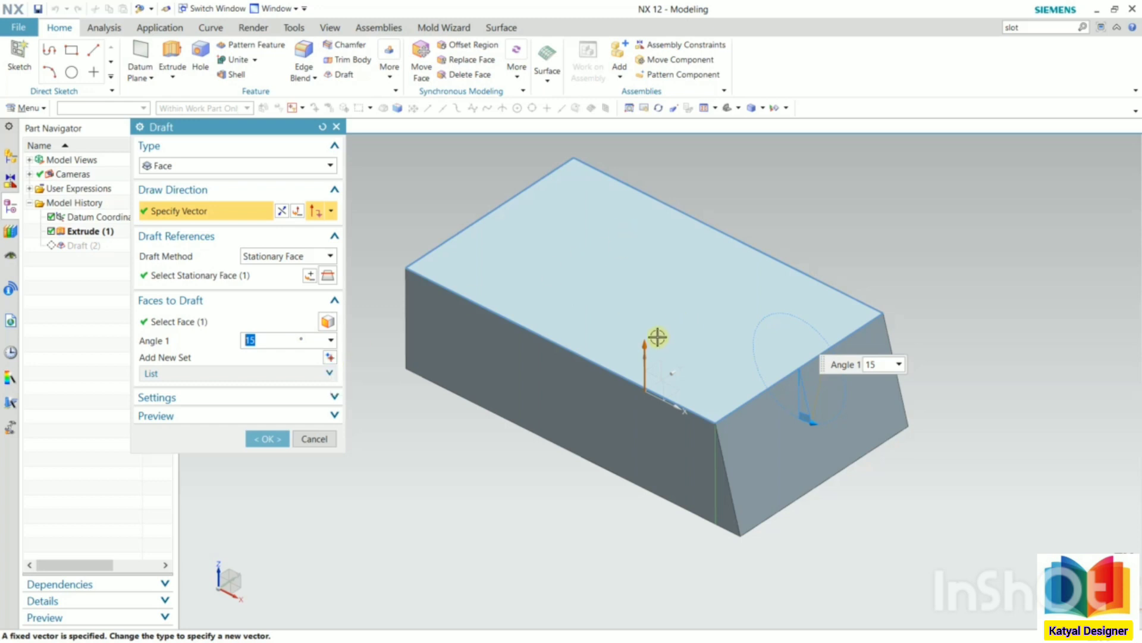
- Add the long side face on the negative Y side as a second 15° draft set and update the draft
left_click(331, 358)
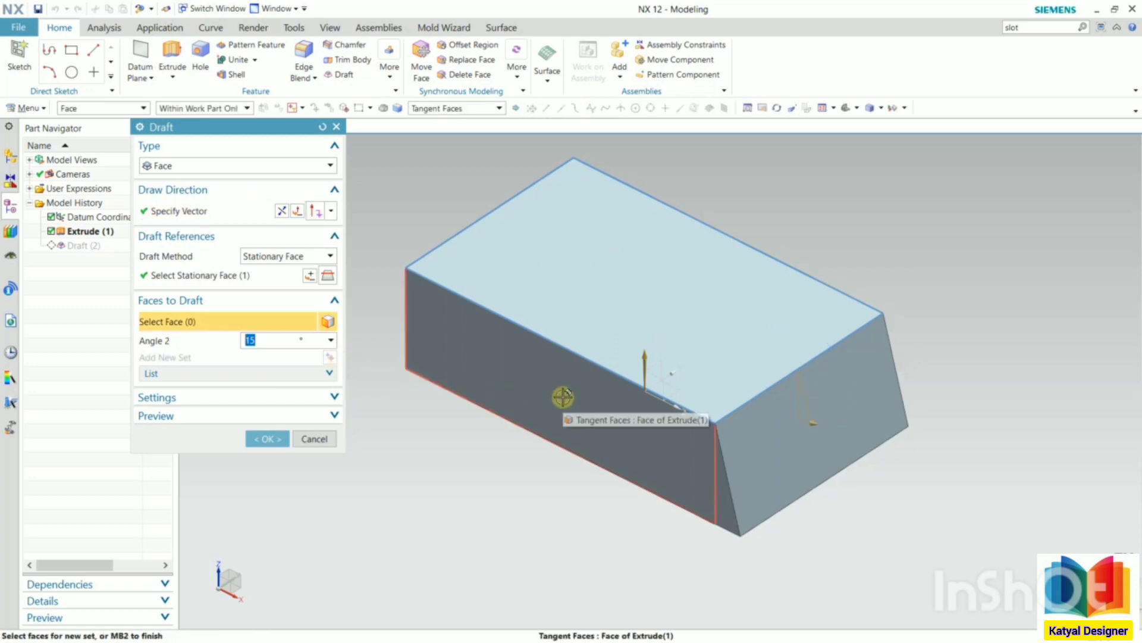
left_click(583, 410)
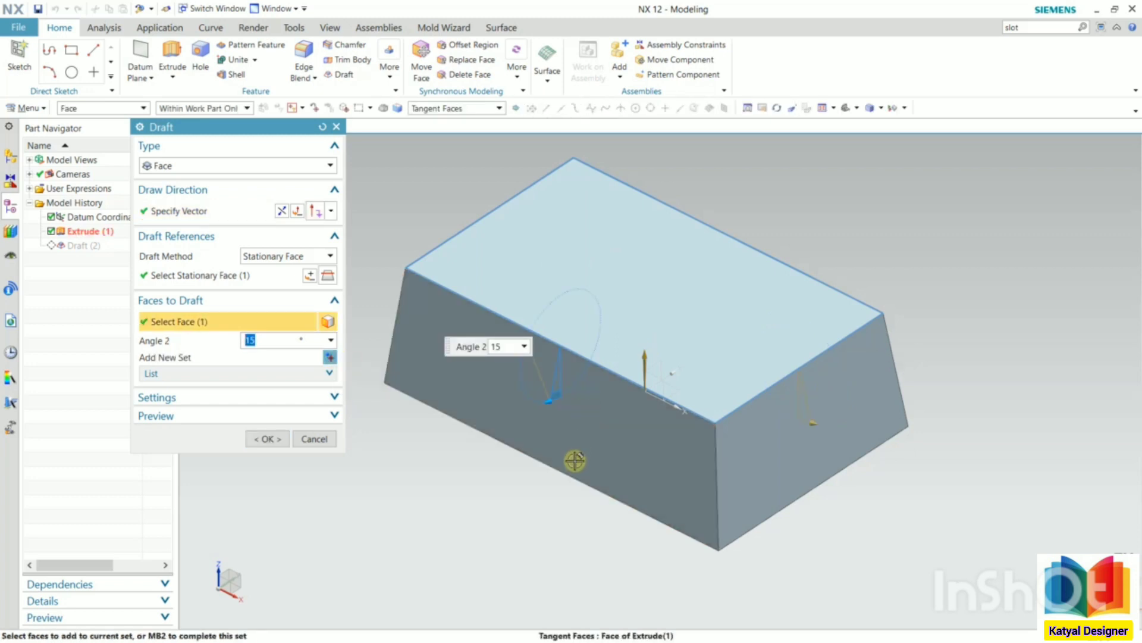
middle_click_drag(533, 463, 339, 467)
left_click(267, 439)
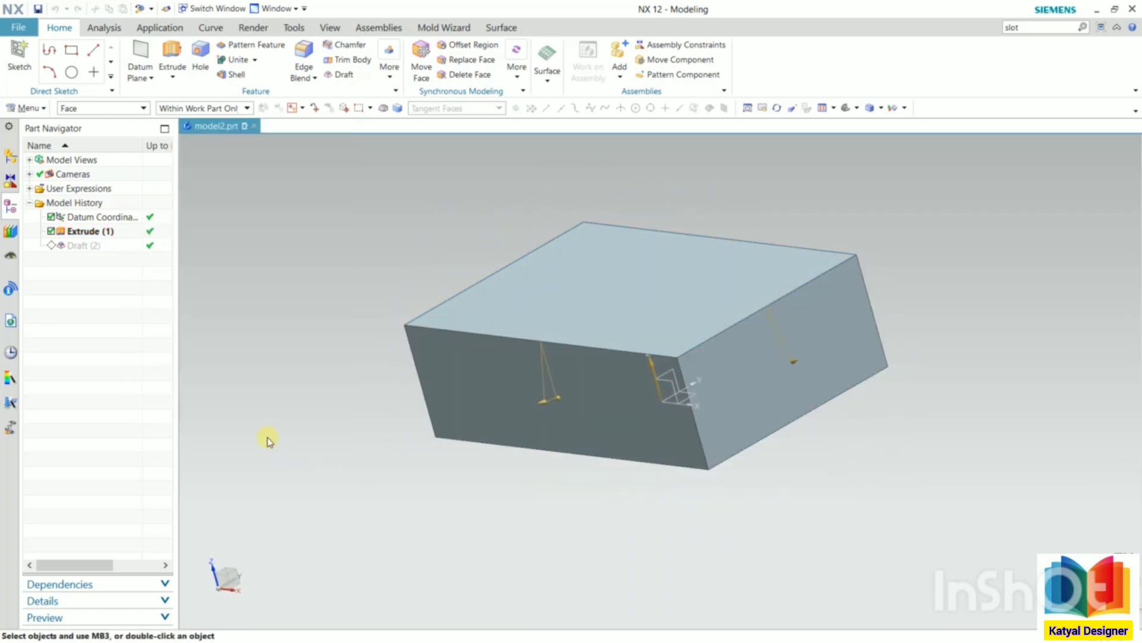
middle_click_drag(533, 403, 557, 434)
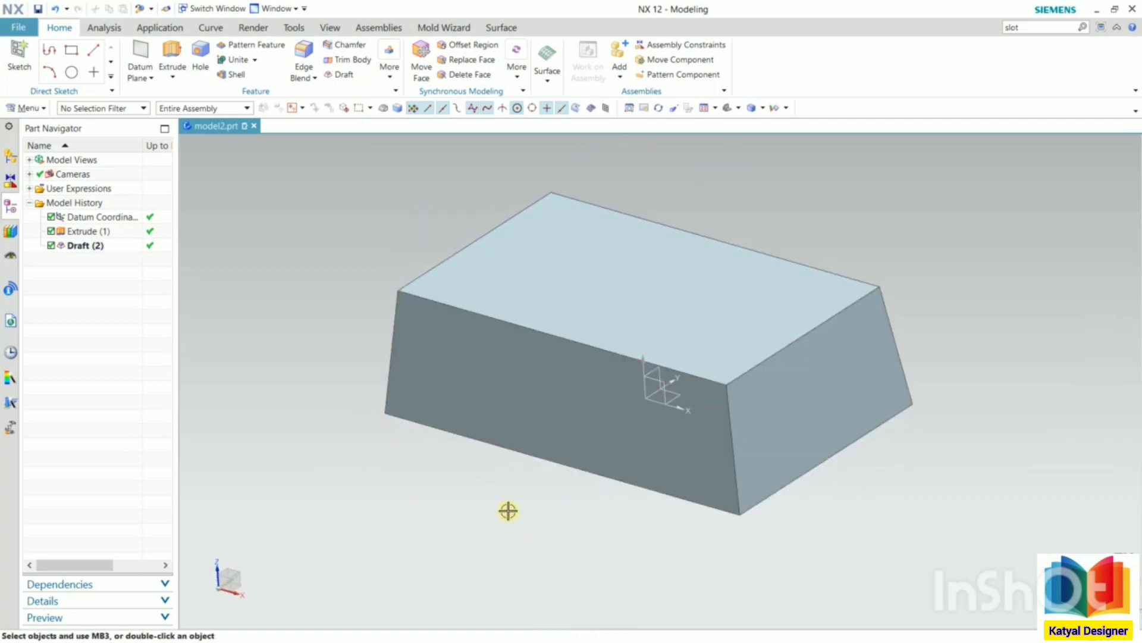
- Start another Draft on the block and set its type to Edge
scroll(343, 331, "up", 2)
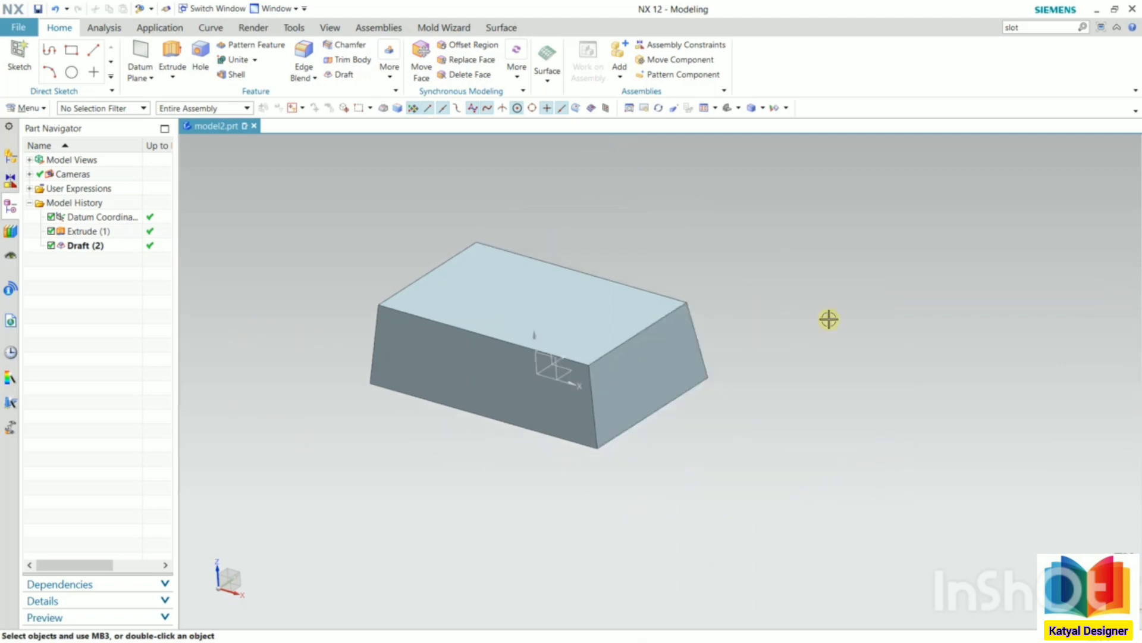
middle_click_drag(727, 453, 260, 350)
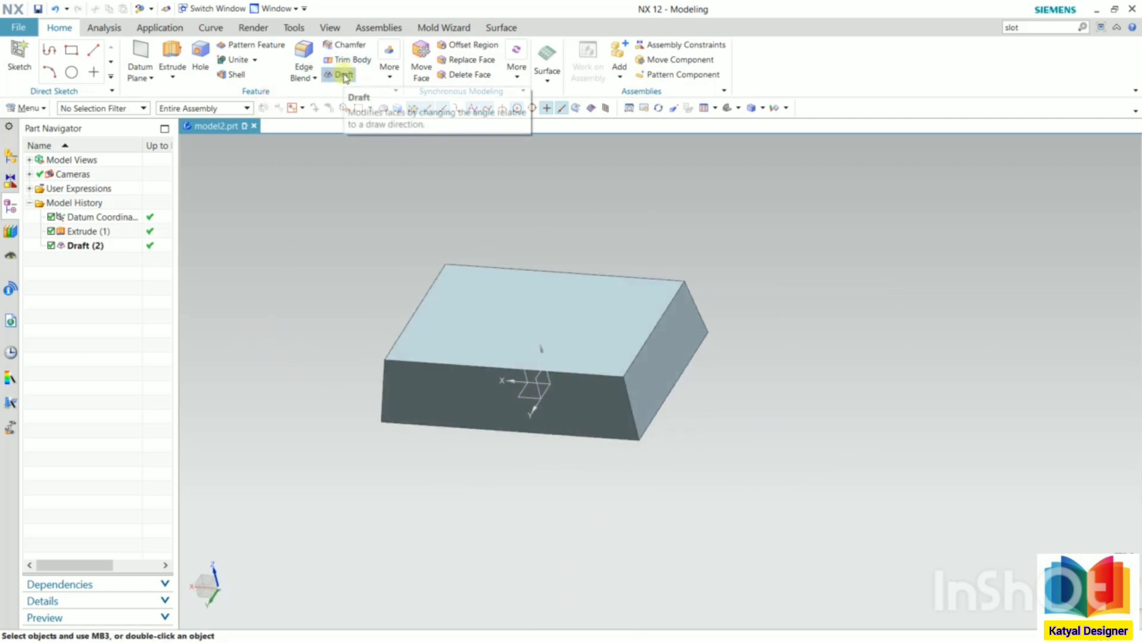
left_click(344, 75)
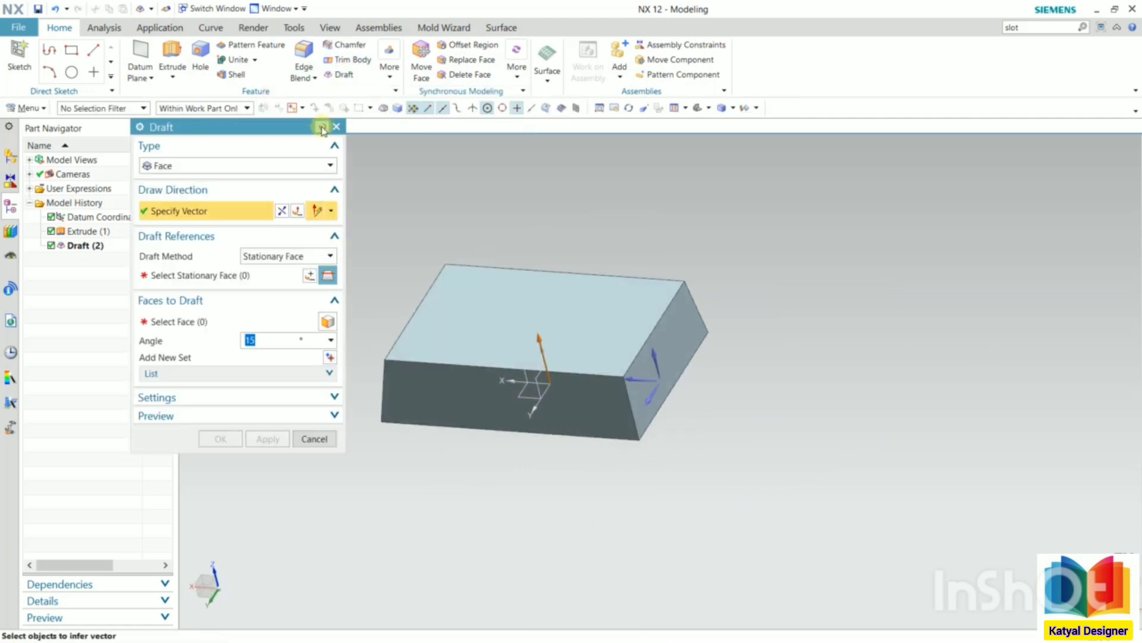
left_click(216, 166)
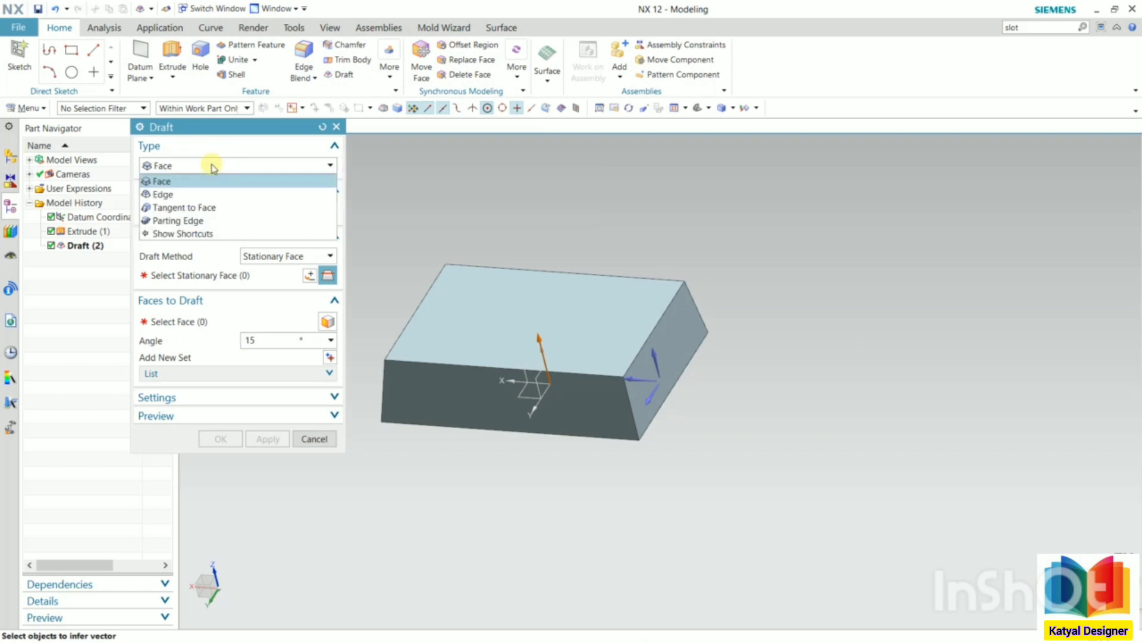
left_click(178, 196)
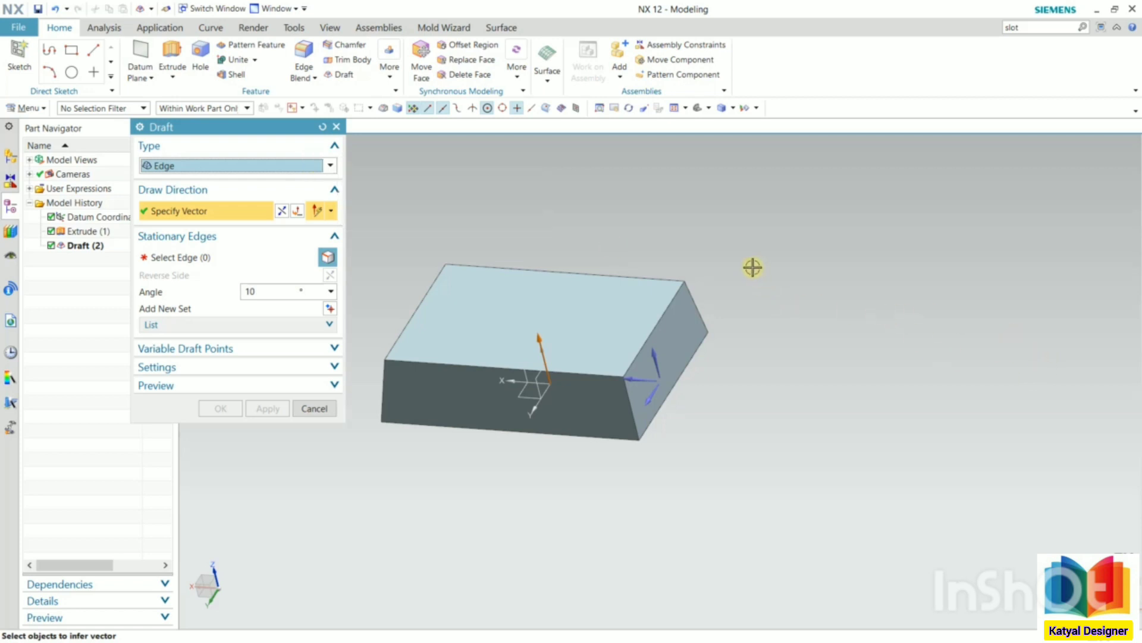
- Select the top edge of the undrafted end face on the negative X side as the stationary edge
scroll(640, 317, "up", 3)
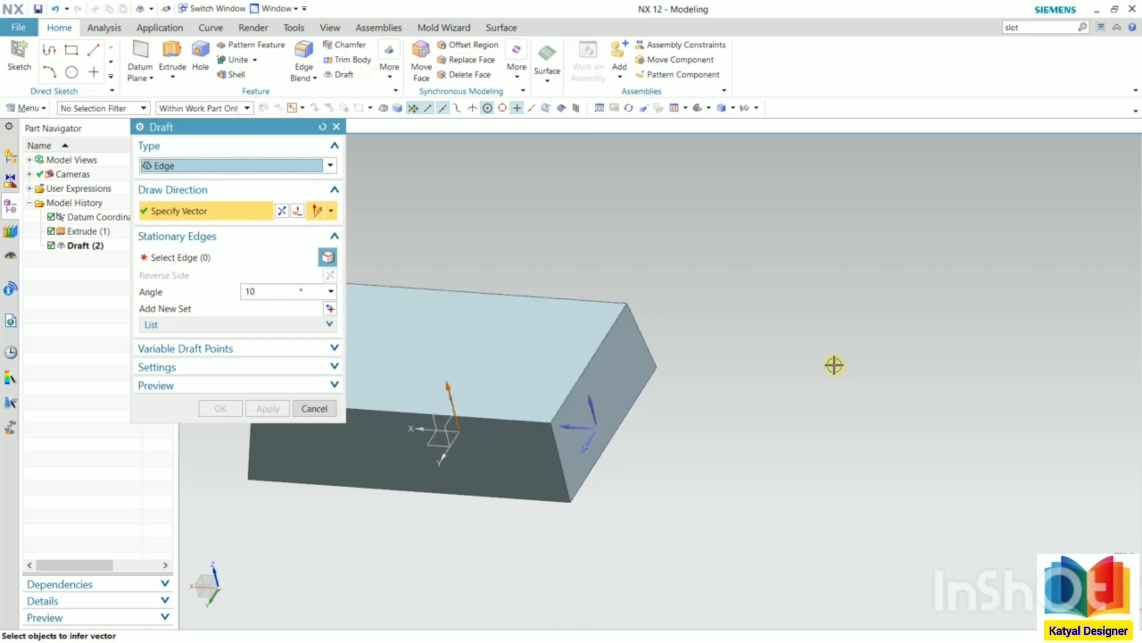
scroll(595, 350, "up", 3)
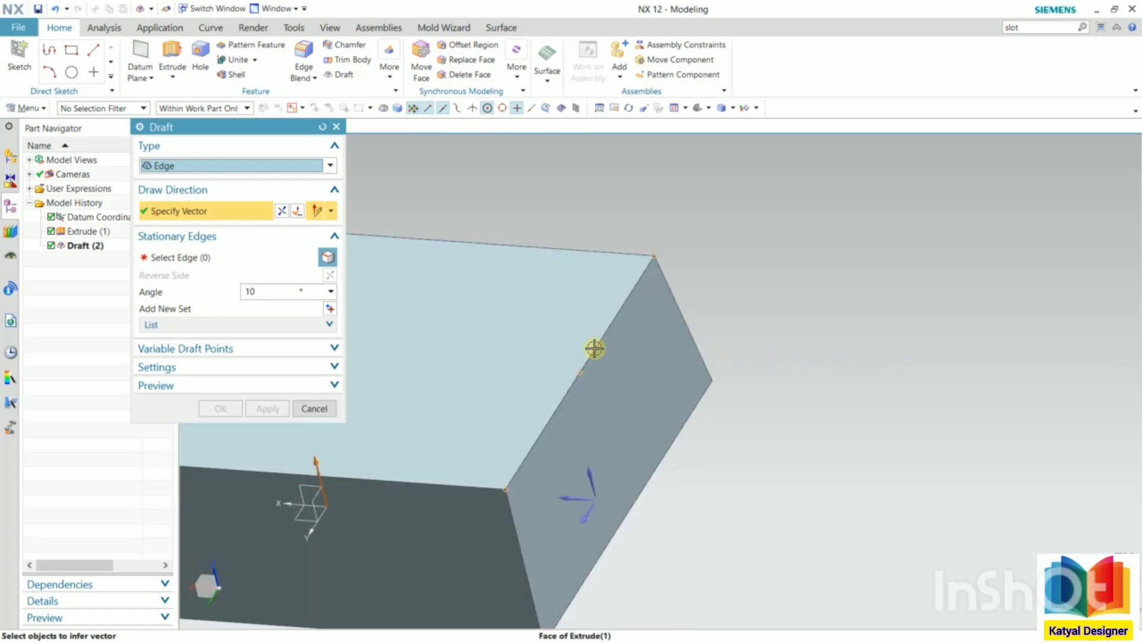
left_click(169, 257)
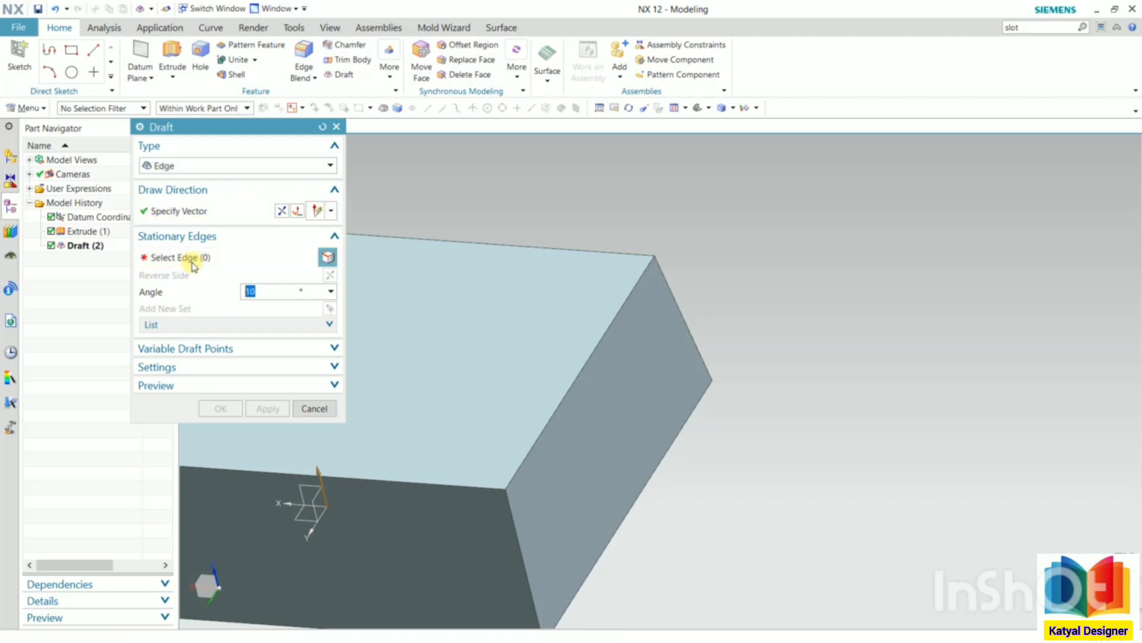
left_click(611, 323)
scroll(646, 337, "down", 2)
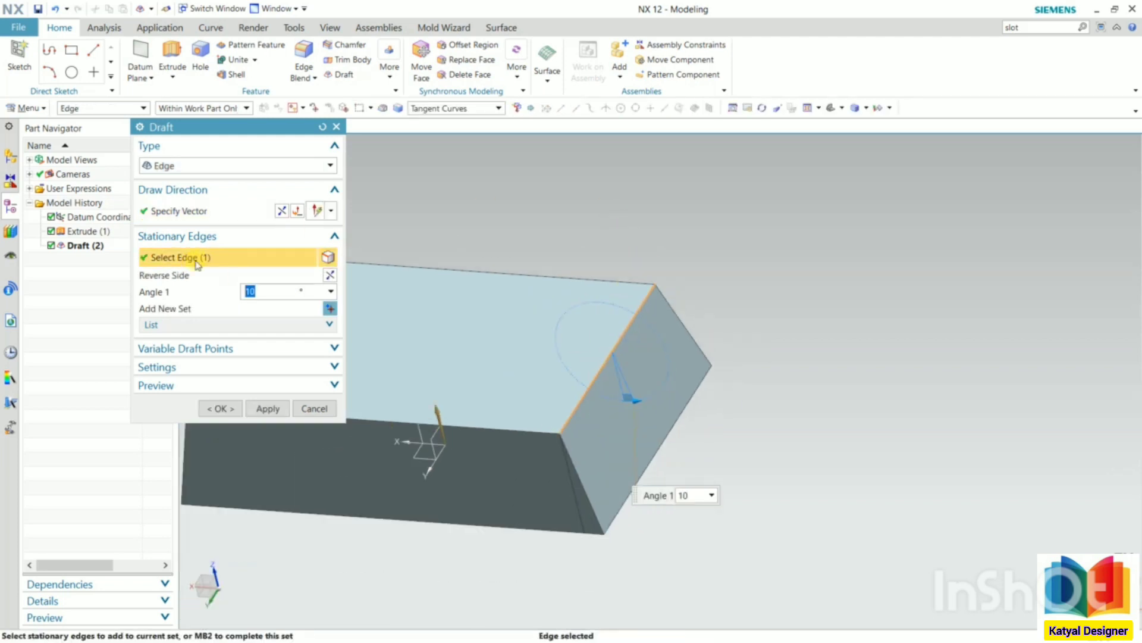
- Try the edge draft at angles of 18°, -19° and 19° to compare outward and inward tapers
left_click(176, 212)
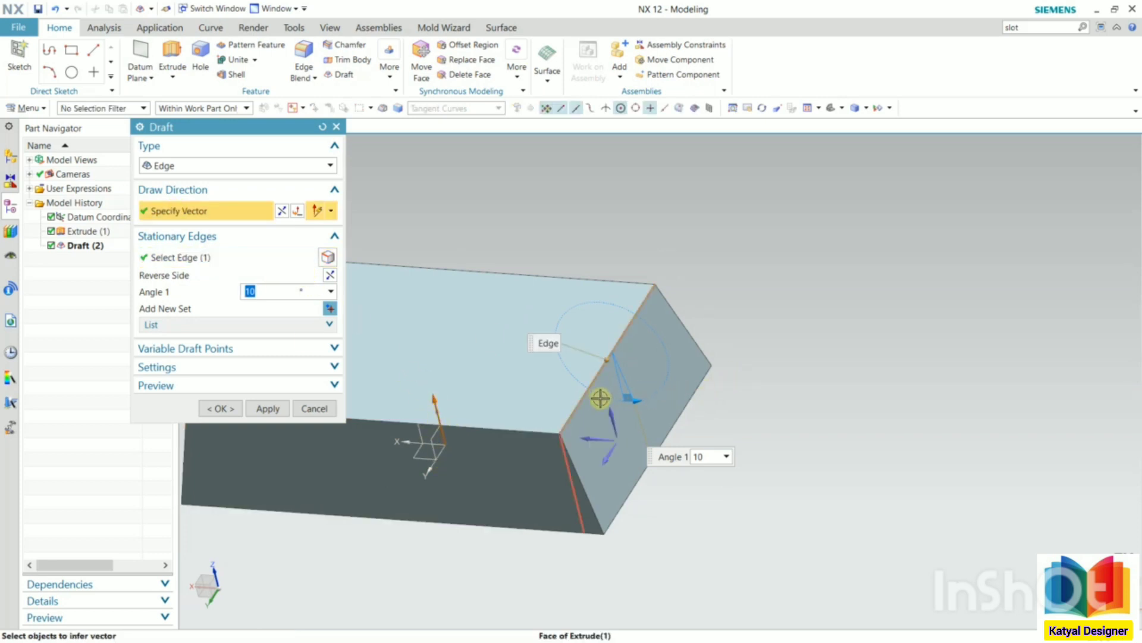
scroll(603, 395, "up", 2)
scroll(638, 402, "down", 2)
scroll(651, 410, "up", 2)
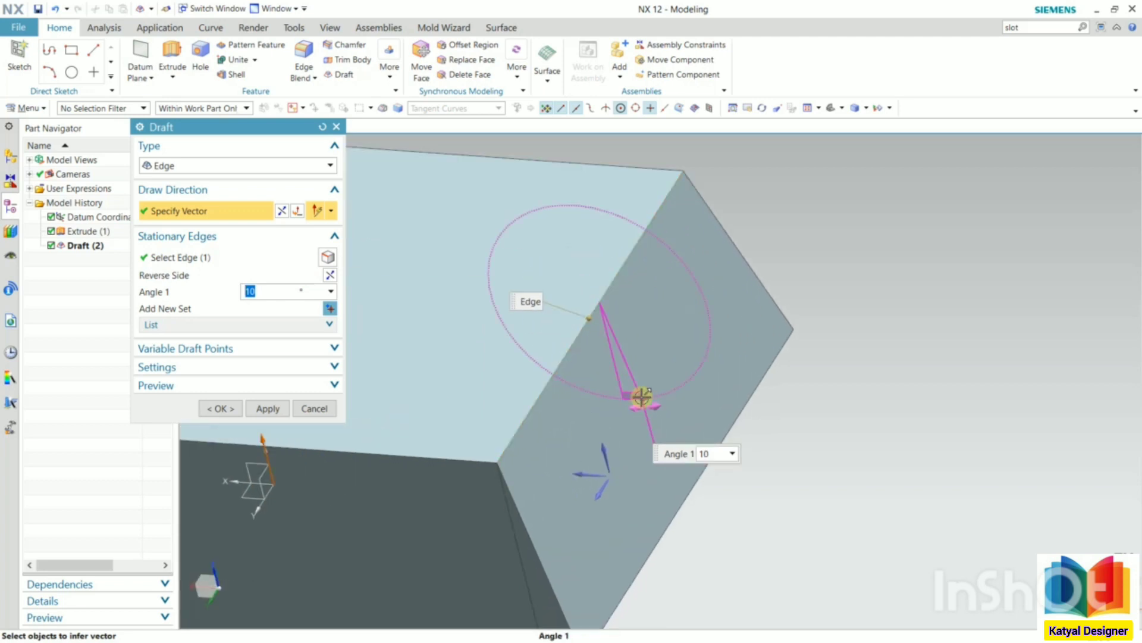
mouse_move(647, 397)
left_mouse_down()
mouse_move(676, 365)
mouse_move(654, 391)
left_mouse_up()
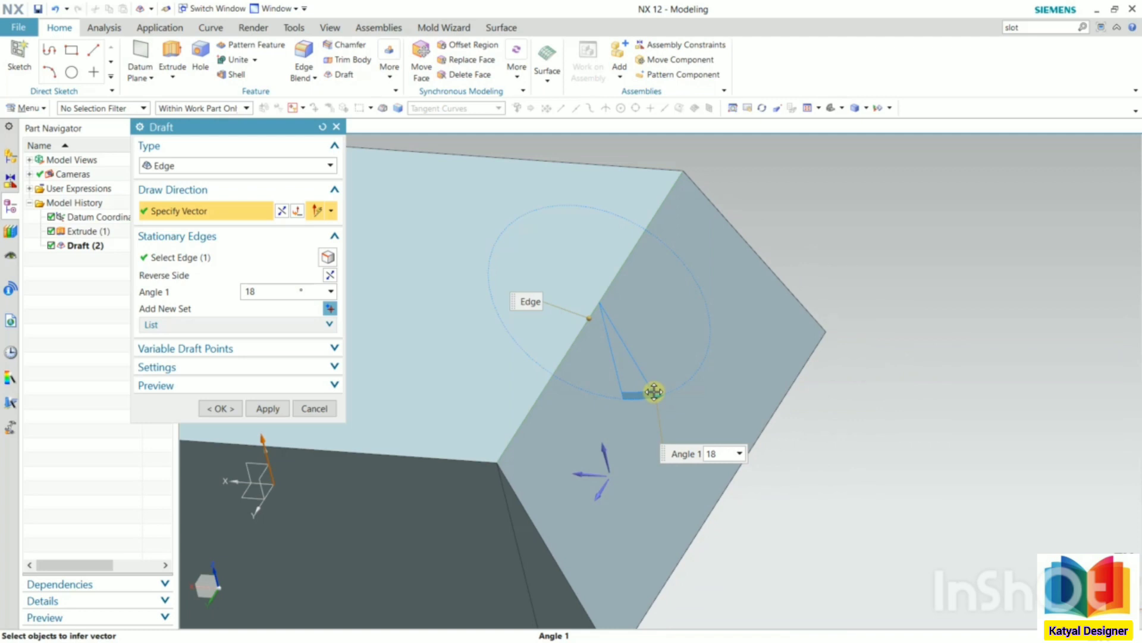
left_click_drag(653, 392, 581, 418)
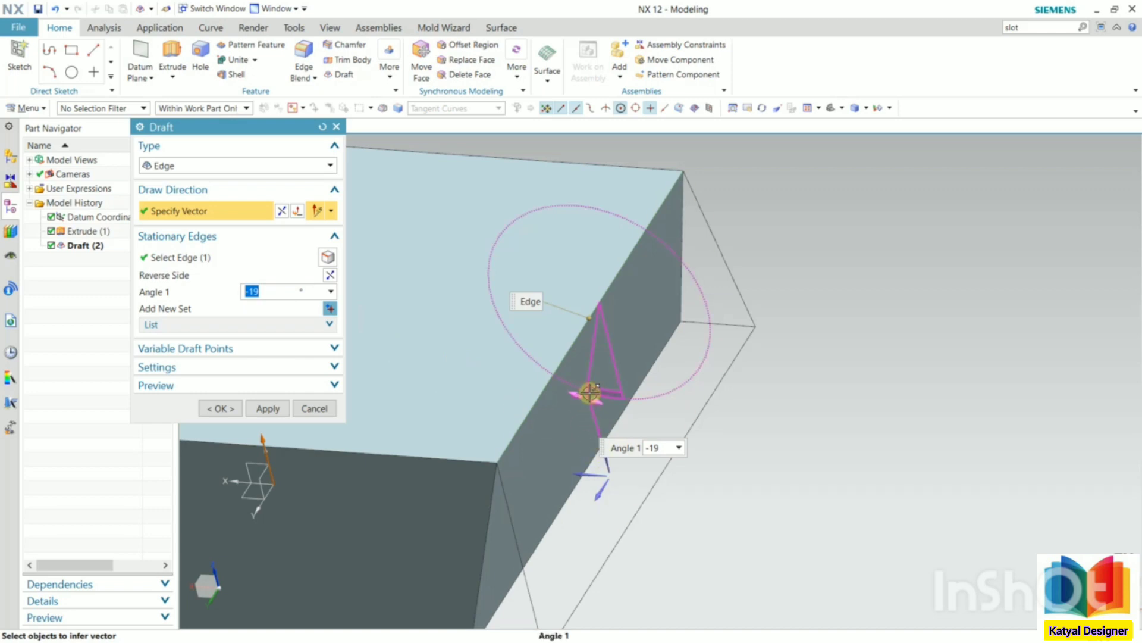
left_click_drag(589, 394, 668, 395)
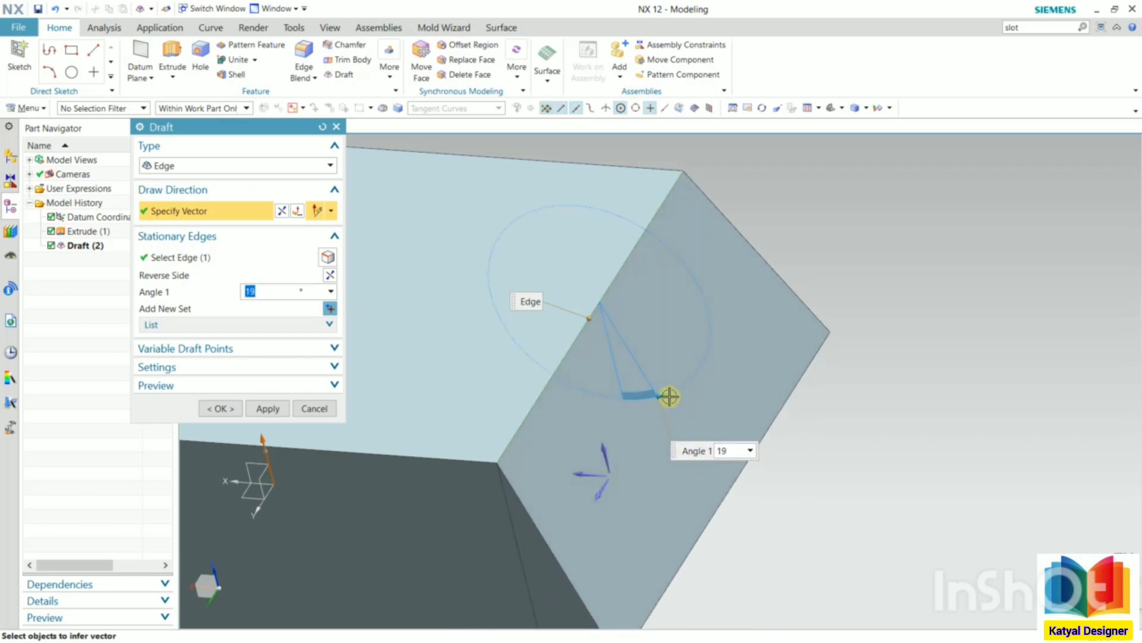
scroll(862, 368, "up", 1)
scroll(863, 368, "down", 2)
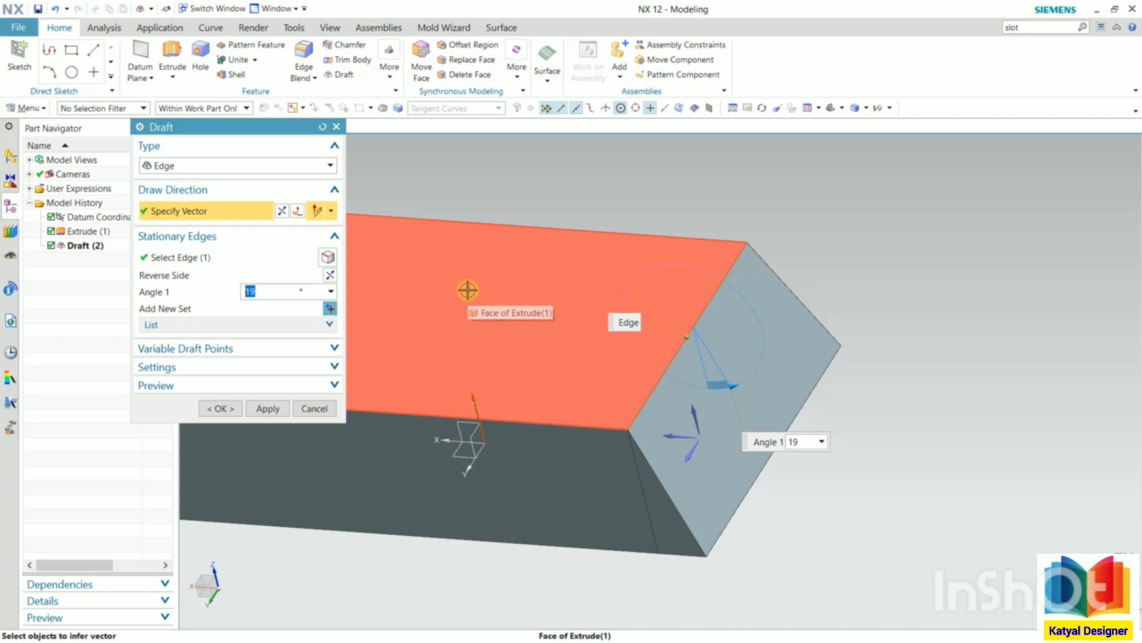
- Reverse the drafted side of the stationary edge and set Angle 1 to 5°
scroll(684, 377, "down", 2)
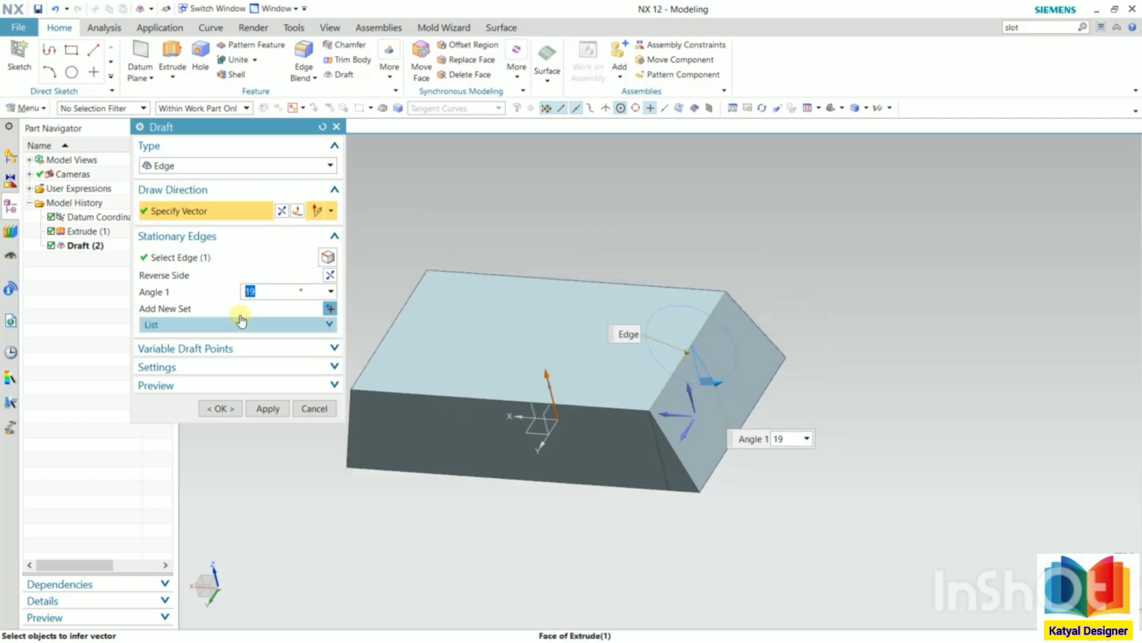
left_click(329, 276)
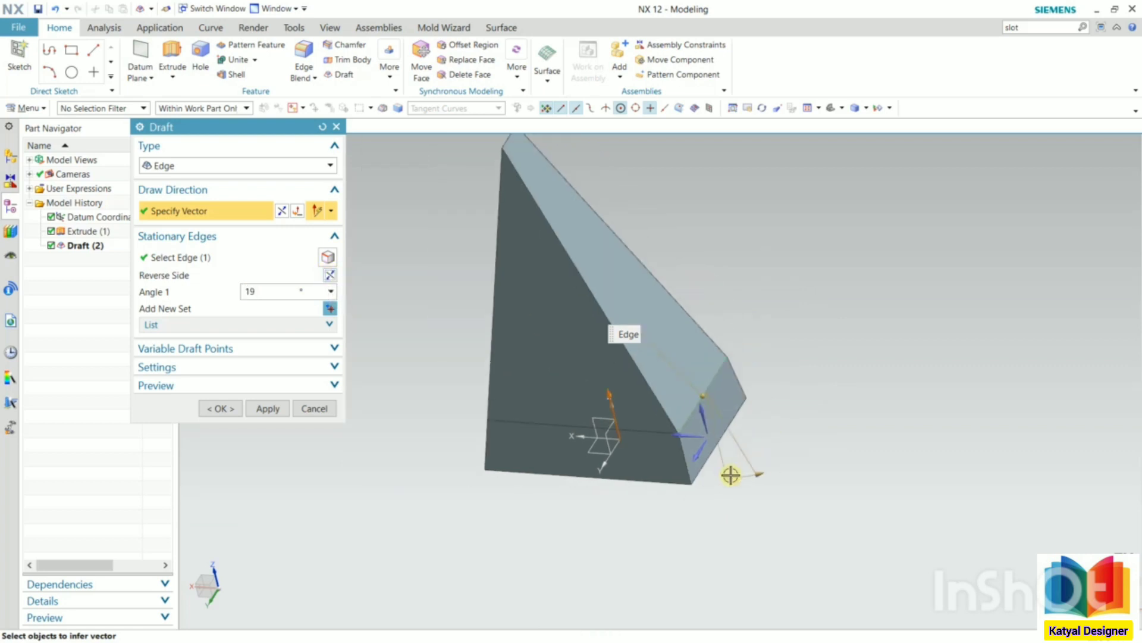
scroll(676, 357, "up", 2)
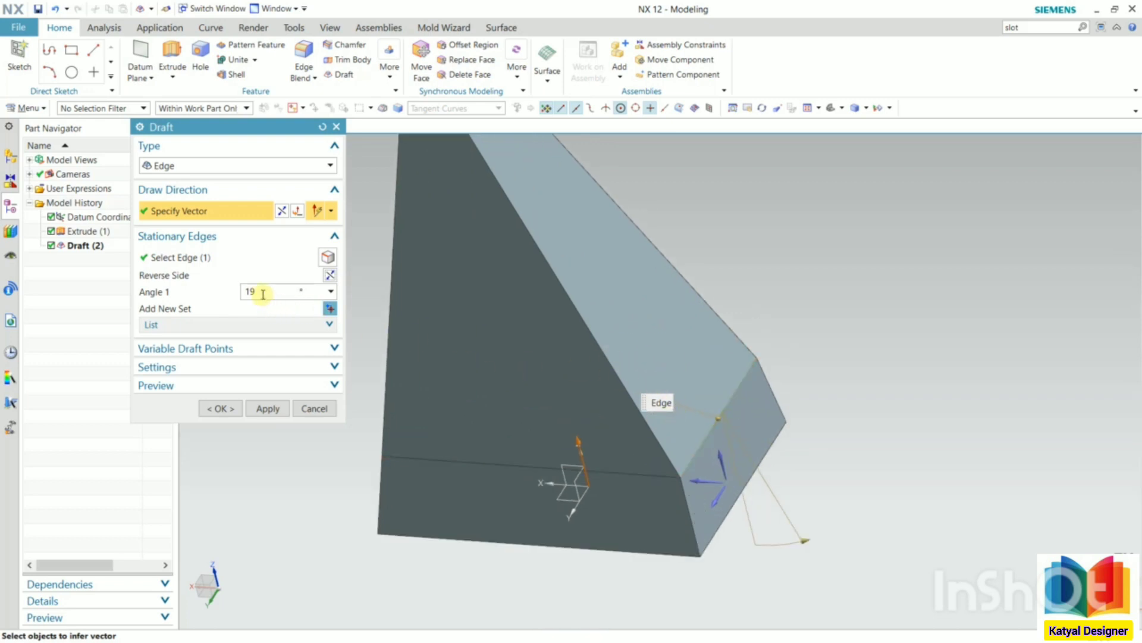
left_click_drag(262, 293, 236, 293)
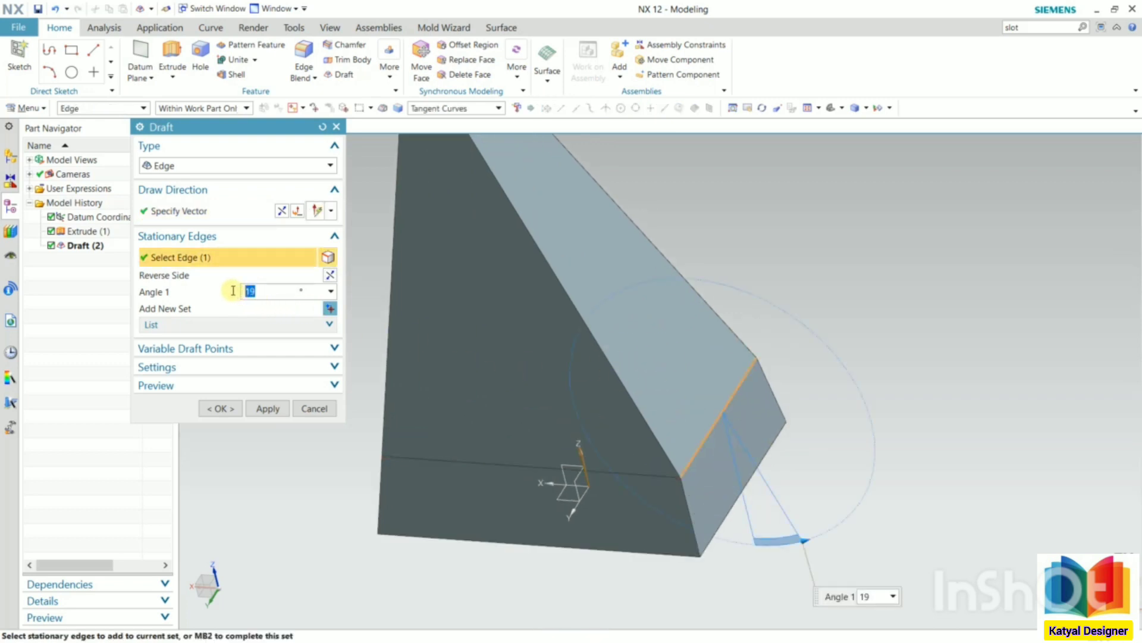
key("Return")
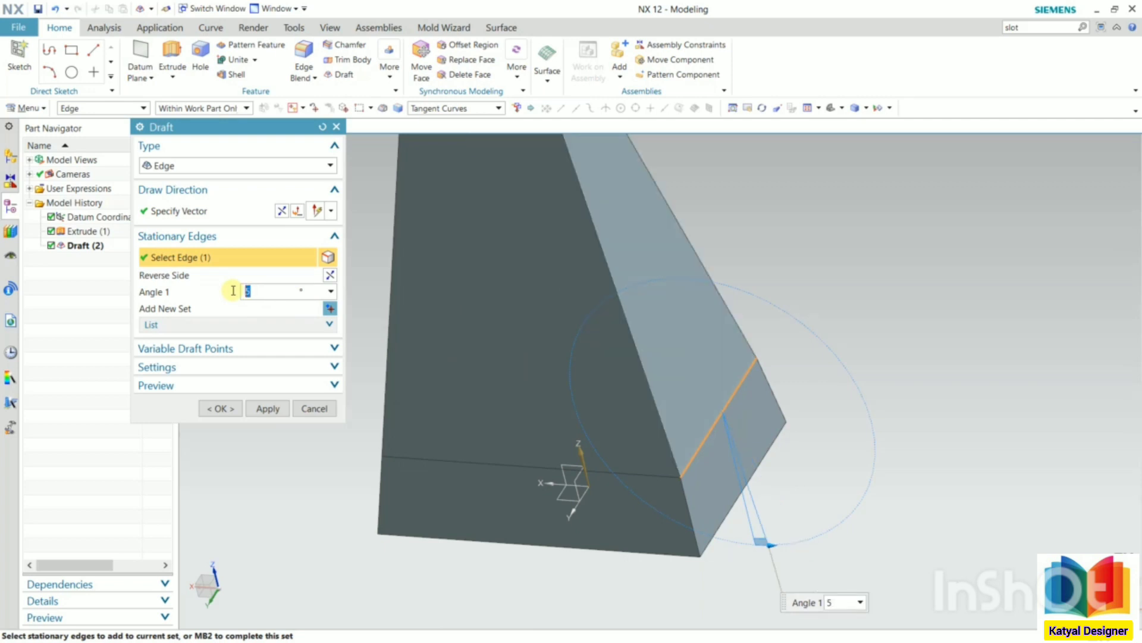
- Try the reversed edge draft with Angle 1 at 90°
scroll(688, 523, "down", 4)
scroll(688, 523, "down", 2)
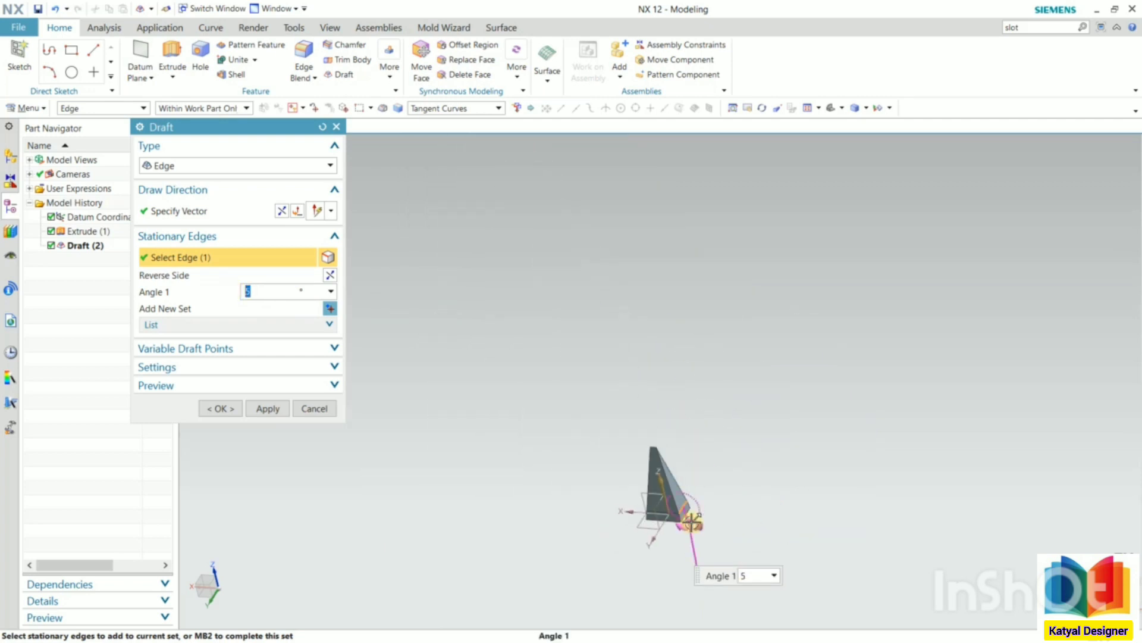
scroll(688, 521, "up", 8)
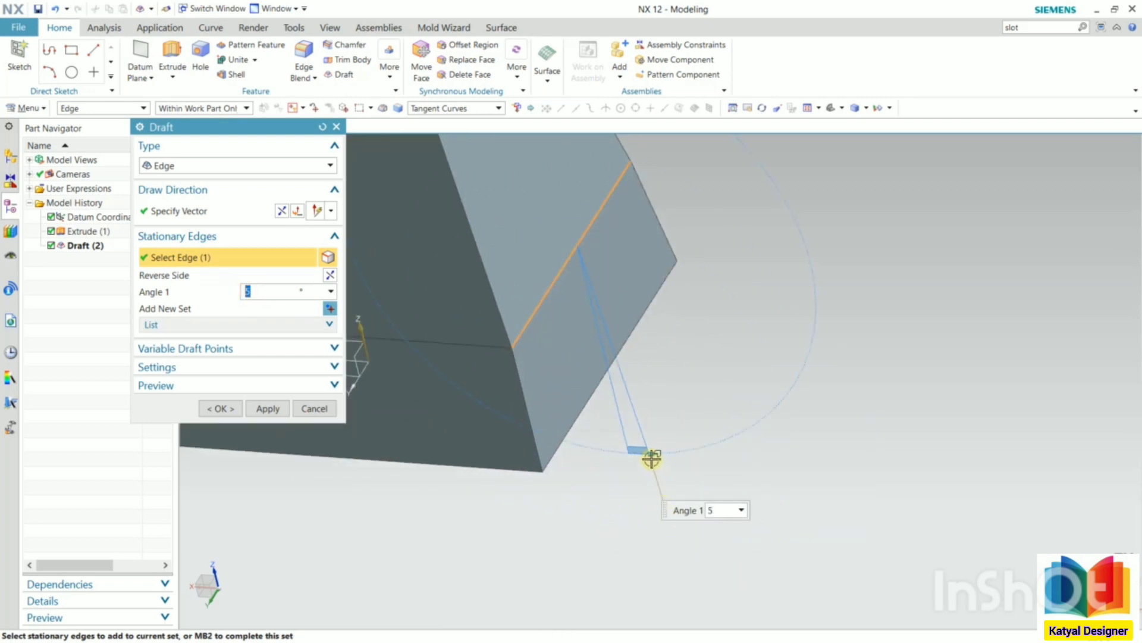
left_click_drag(655, 458, 635, 254)
scroll(798, 403, "down", 2)
scroll(727, 402, "up", 3)
scroll(884, 451, "down", 2)
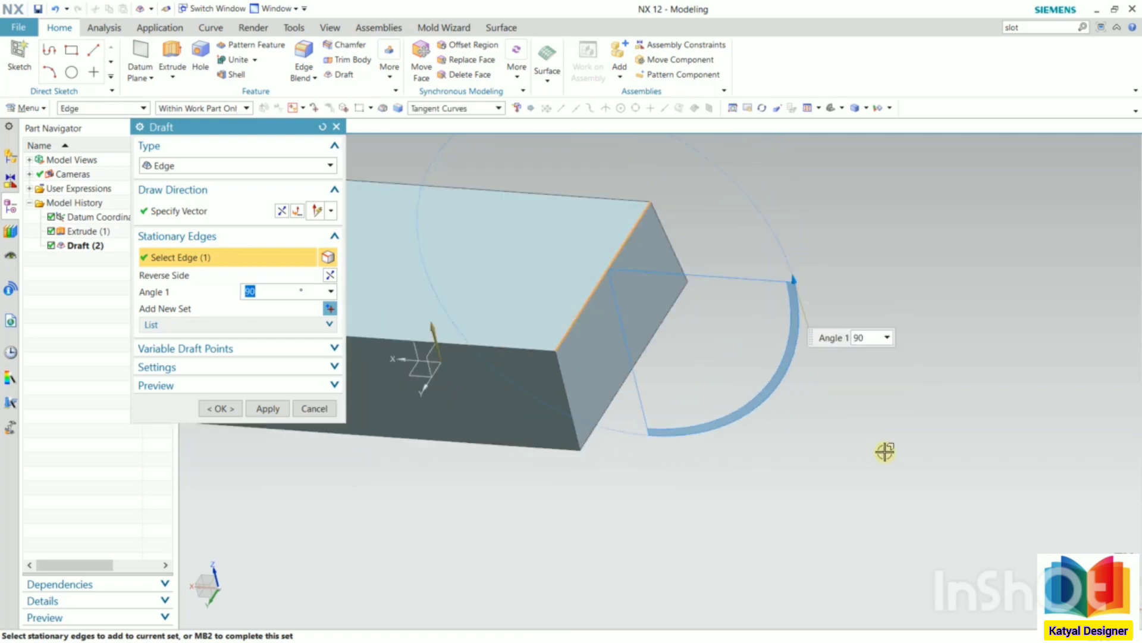
- Reduce the reversed edge draft's Angle 1 to 82° and finally to 80°
scroll(884, 451, "down", 2)
scroll(615, 365, "up", 3)
scroll(1057, 345, "down", 1)
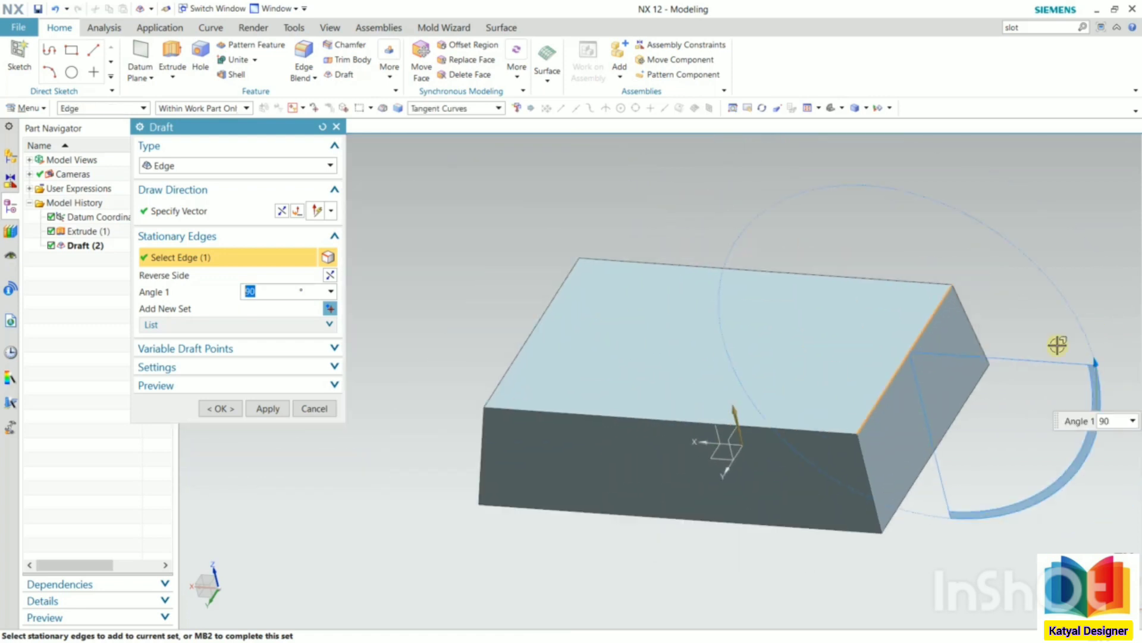
scroll(1057, 345, "down", 1)
scroll(1035, 364, "up", 2)
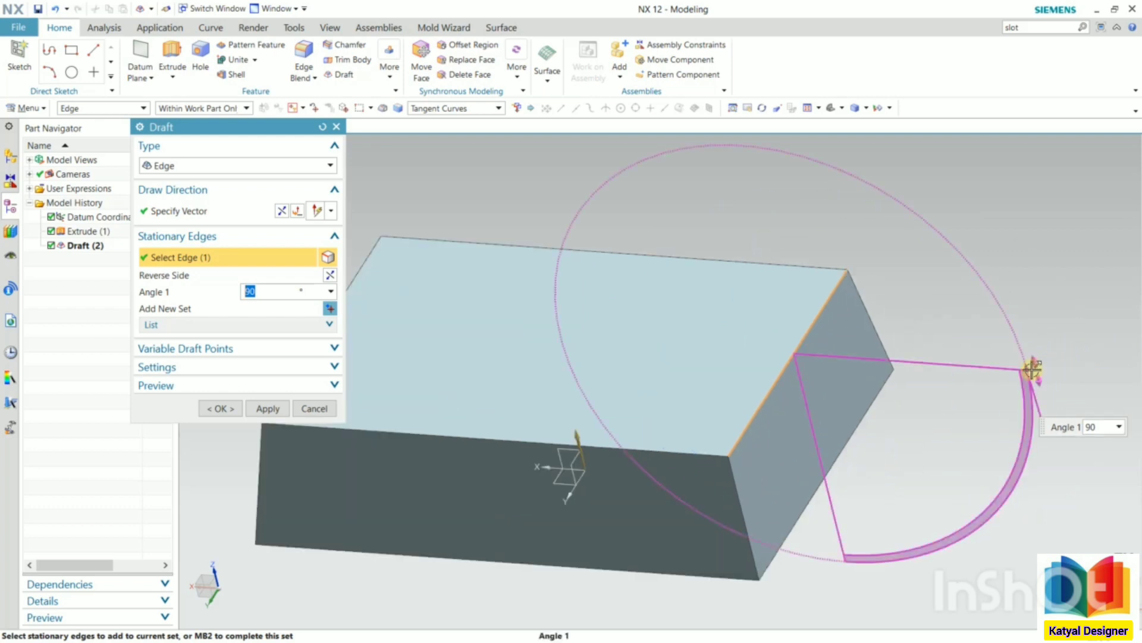
left_click_drag(1034, 364, 1030, 400)
scroll(798, 439, "down", 2)
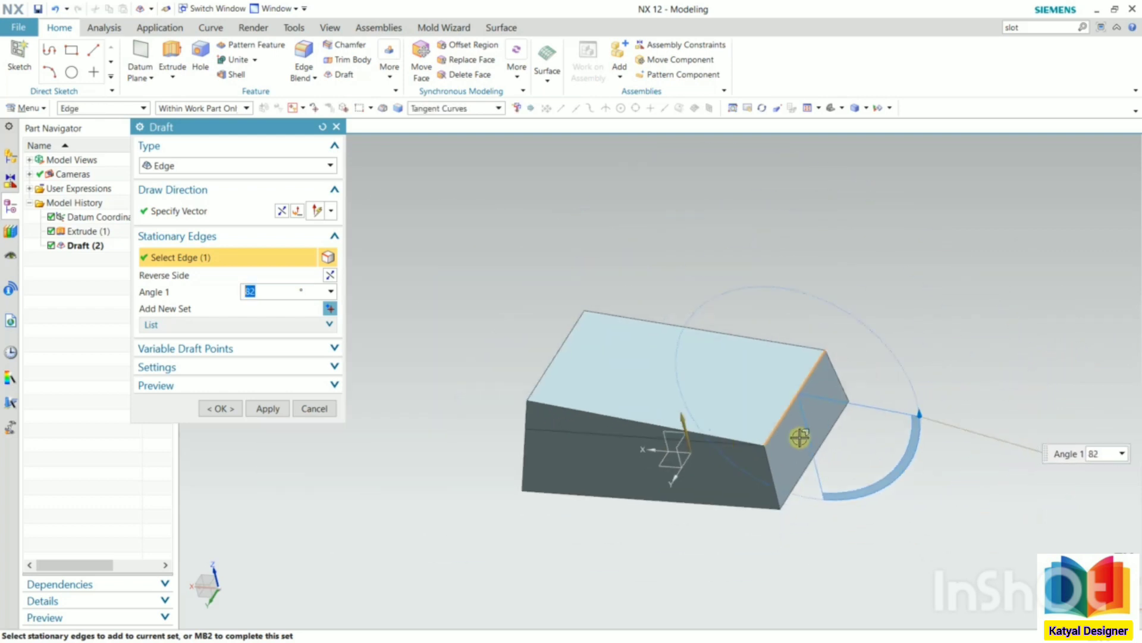
scroll(703, 419, "up", 2)
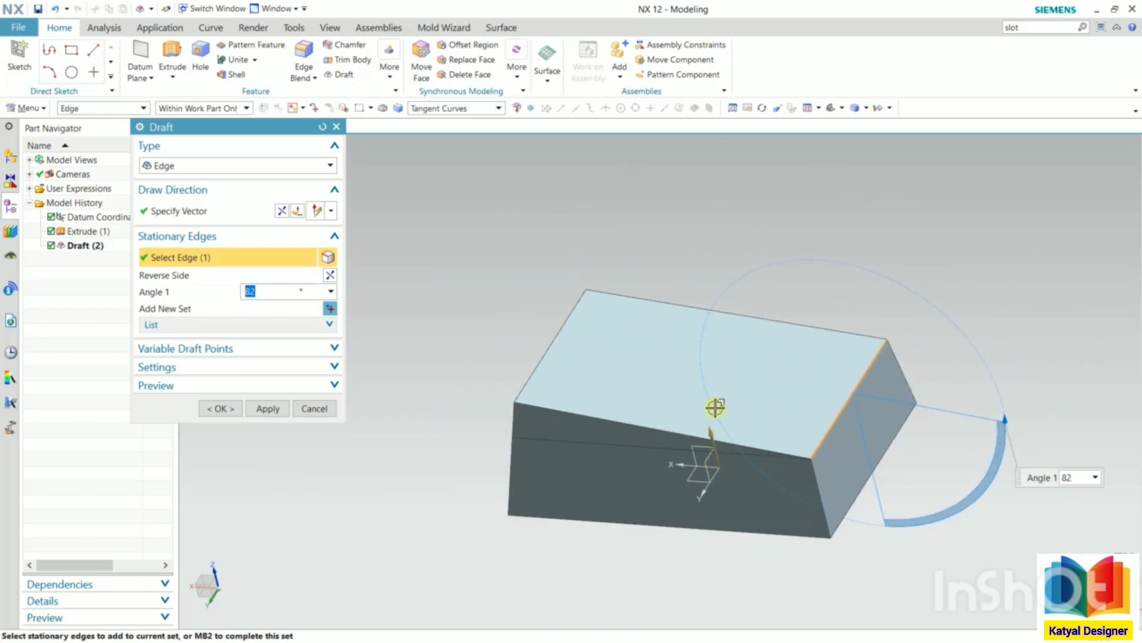
left_click_drag(997, 411, 1002, 420)
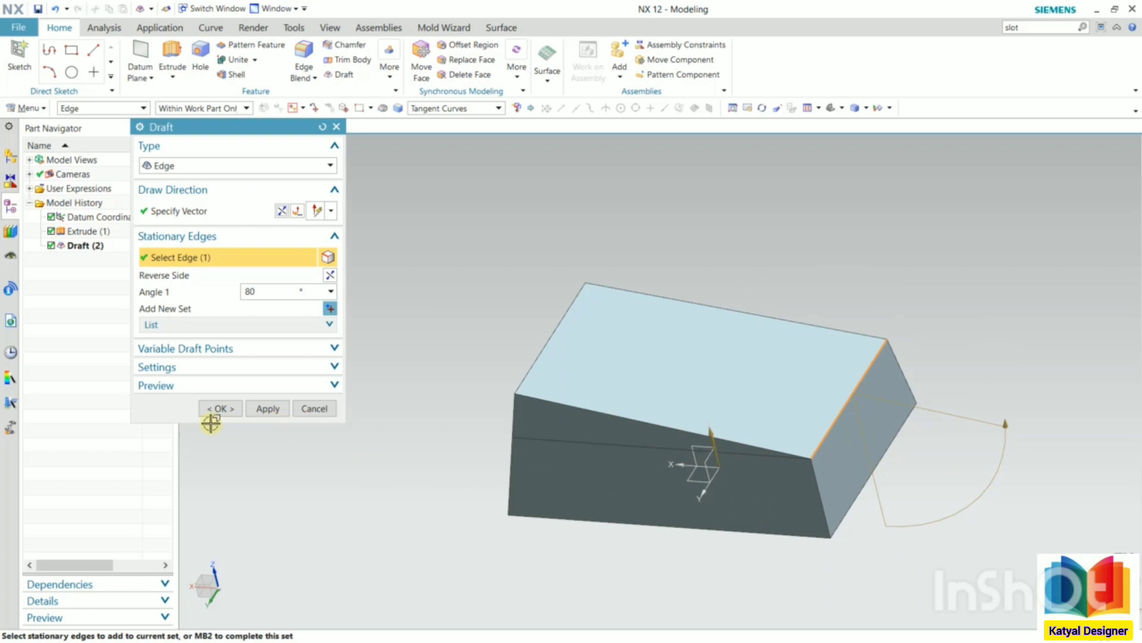
- Add a variable draft point on the stationary edge at about 72.5% arc length
left_click(337, 349)
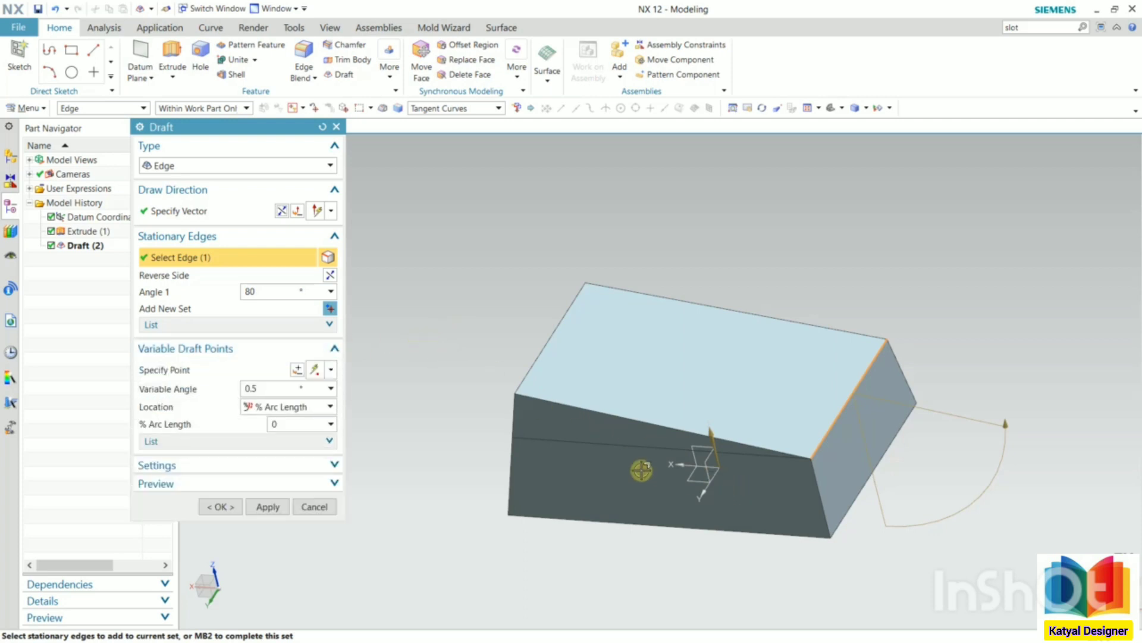
scroll(597, 470, "down", 2)
middle_click_drag(820, 382, 848, 401)
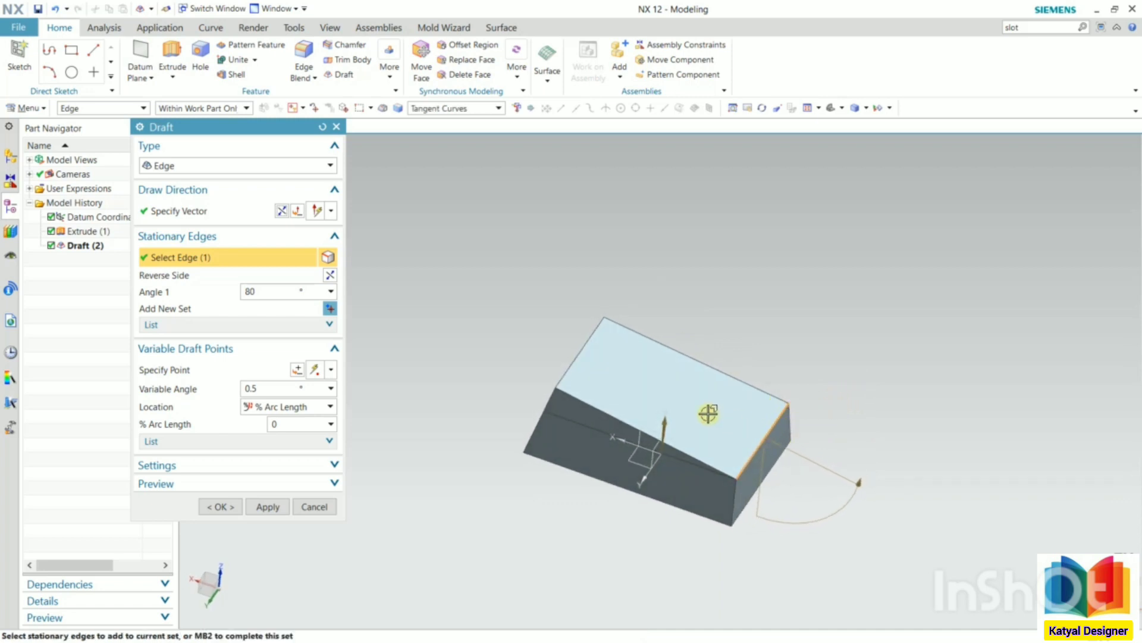
left_click(215, 369)
middle_click_drag(812, 318, 826, 329)
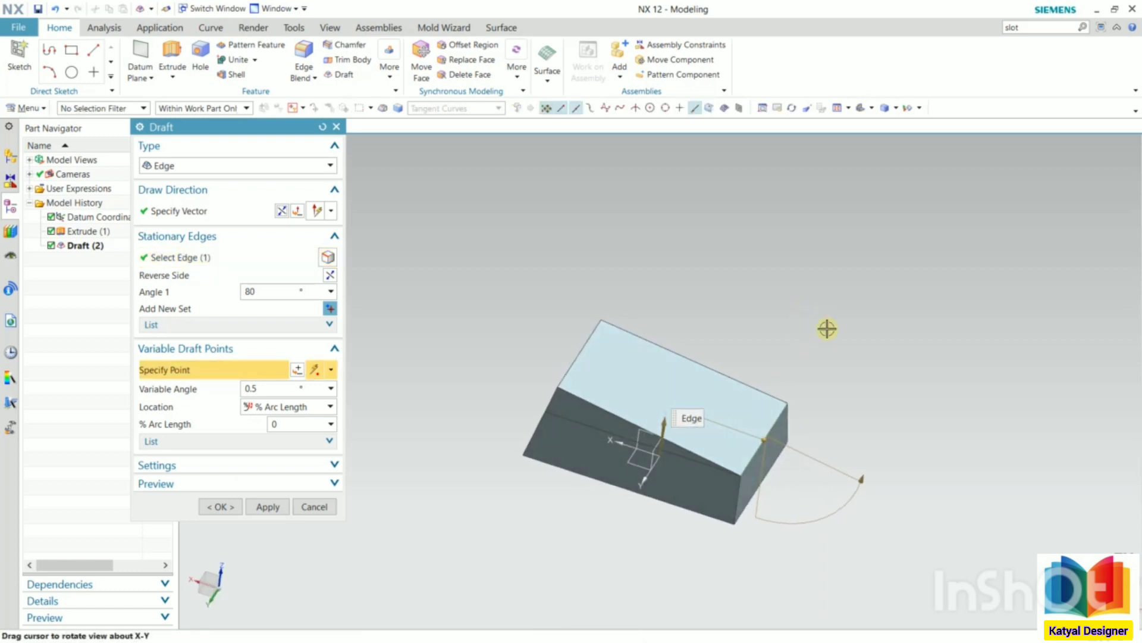
scroll(767, 419, "down", 5)
left_click(791, 431)
scroll(739, 410, "up", 3)
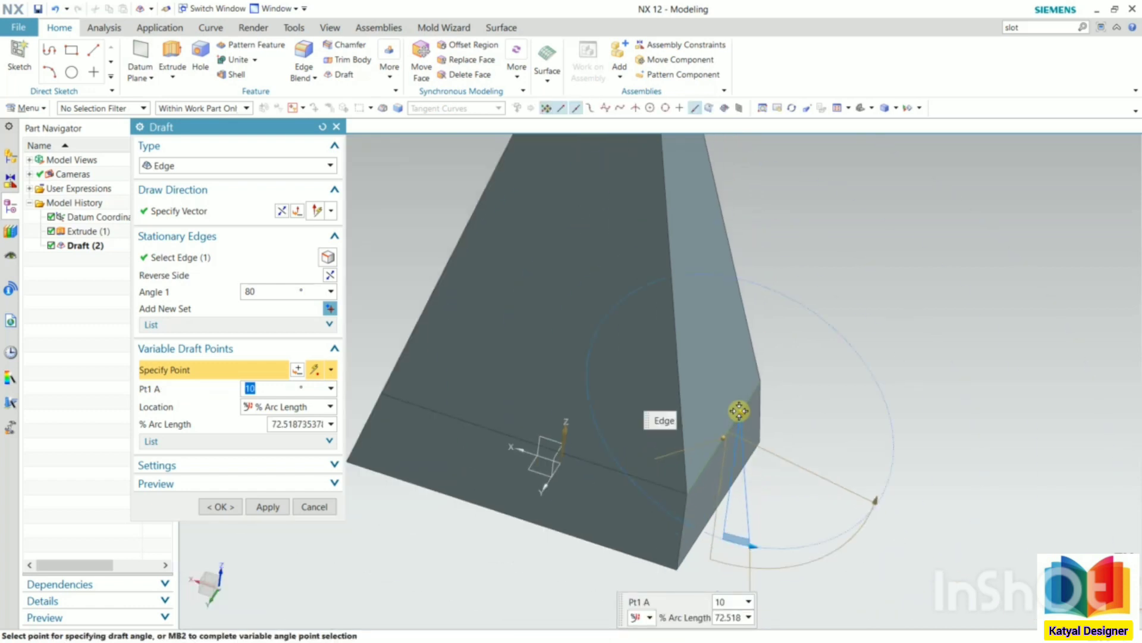
scroll(760, 507, "up", 2)
scroll(757, 534, "down", 1)
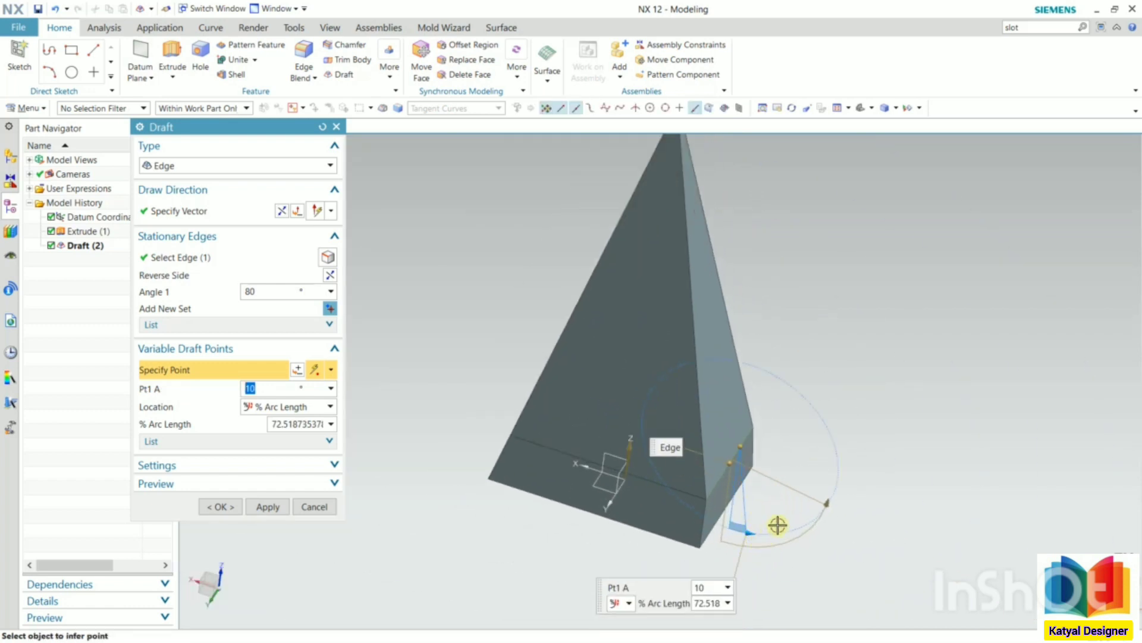
- Try the variable draft point's angle at 79° and set it to 60°
left_click_drag(757, 534, 786, 464)
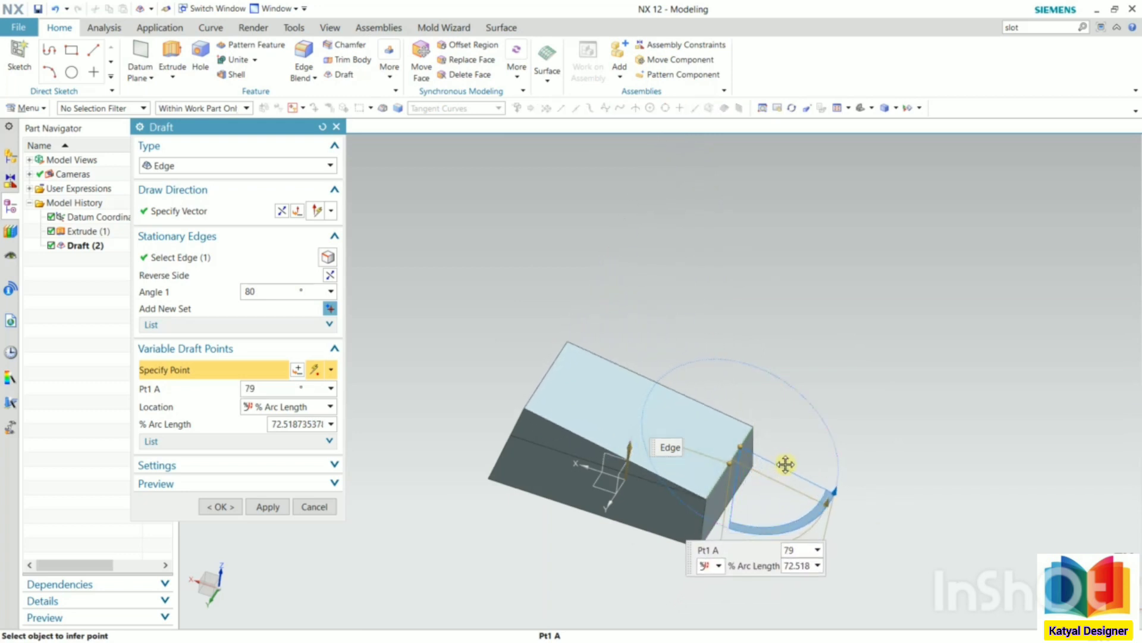
double_click(297, 391)
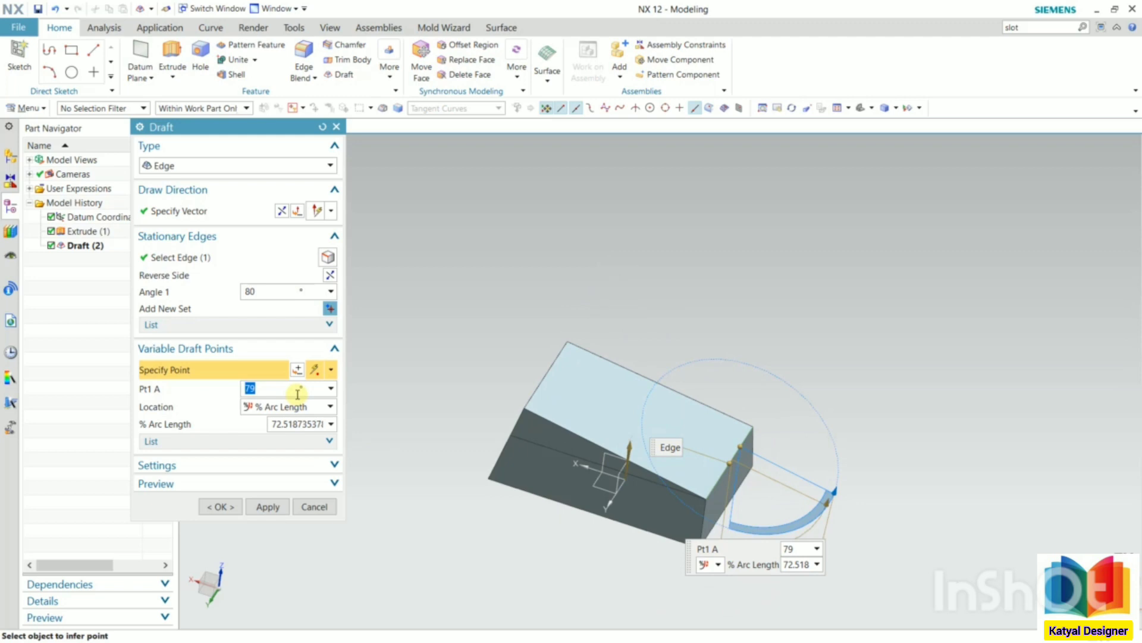
type("60")
key("Return")
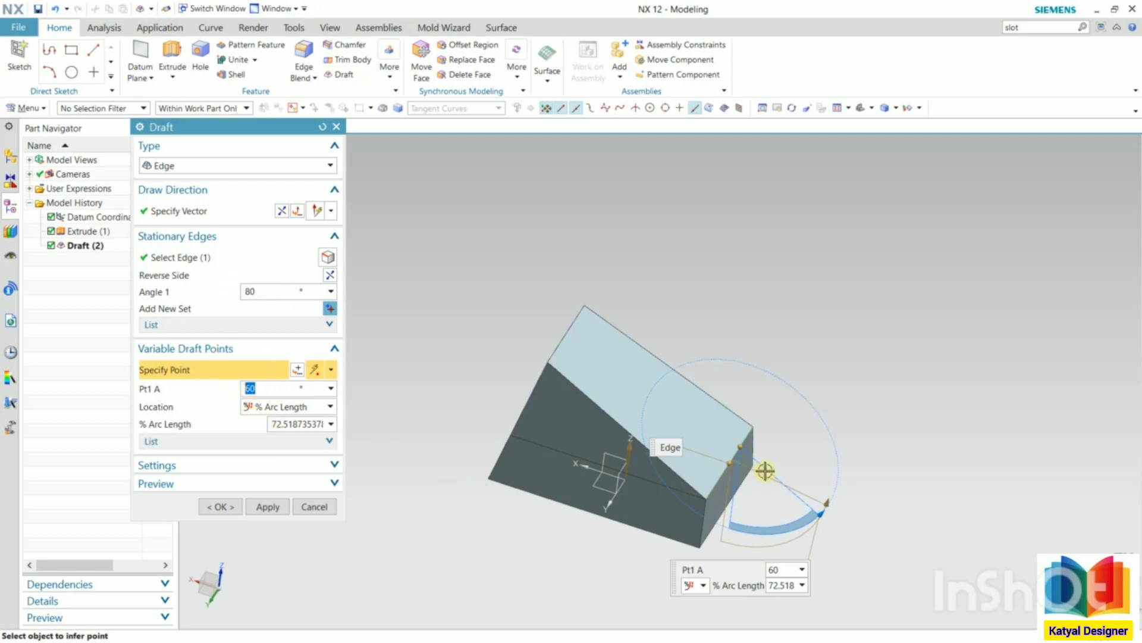
- Keep the variable point's location as % Arc Length and create the edge draft
scroll(756, 470, "up", 3)
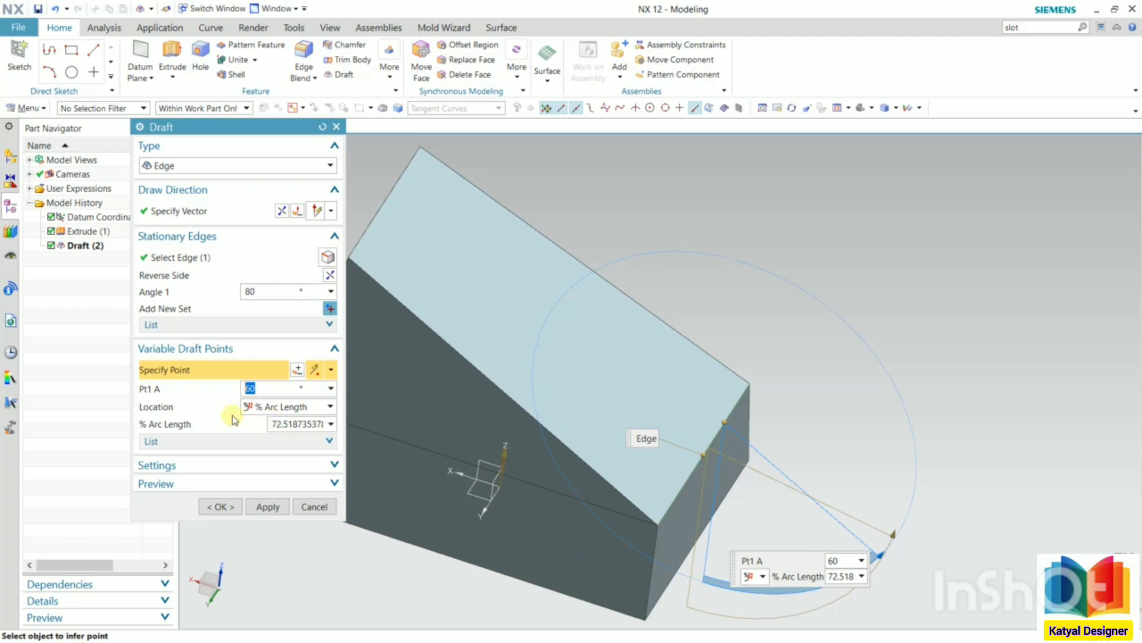
left_click(289, 406)
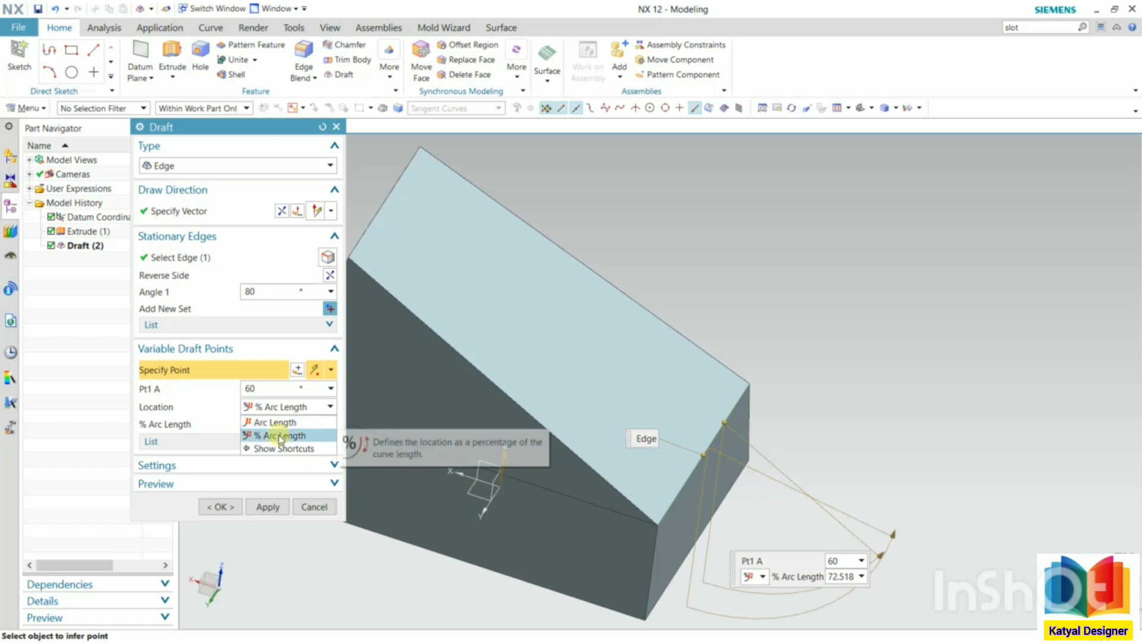
left_click(279, 438)
left_click(231, 506)
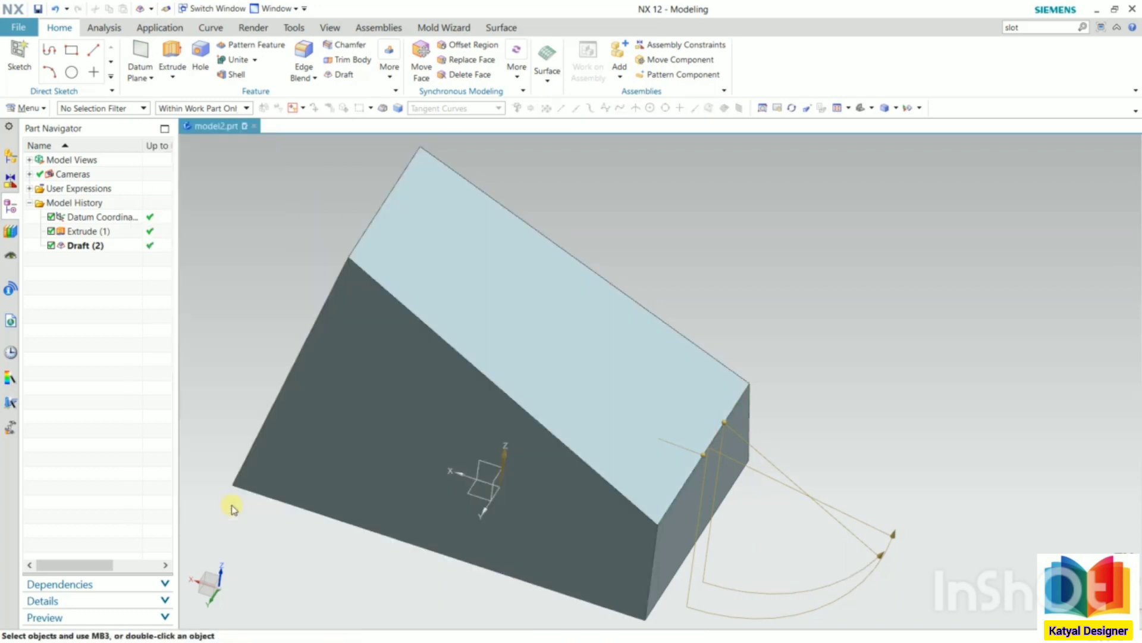
- Delete both draft features, Draft (2) and Draft (3), from the model history
mouse_move(566, 387)
middle_mouse_down()
mouse_move(523, 436)
mouse_move(571, 366)
mouse_move(595, 374)
mouse_move(566, 377)
middle_mouse_up()
scroll(533, 380, "down", 3)
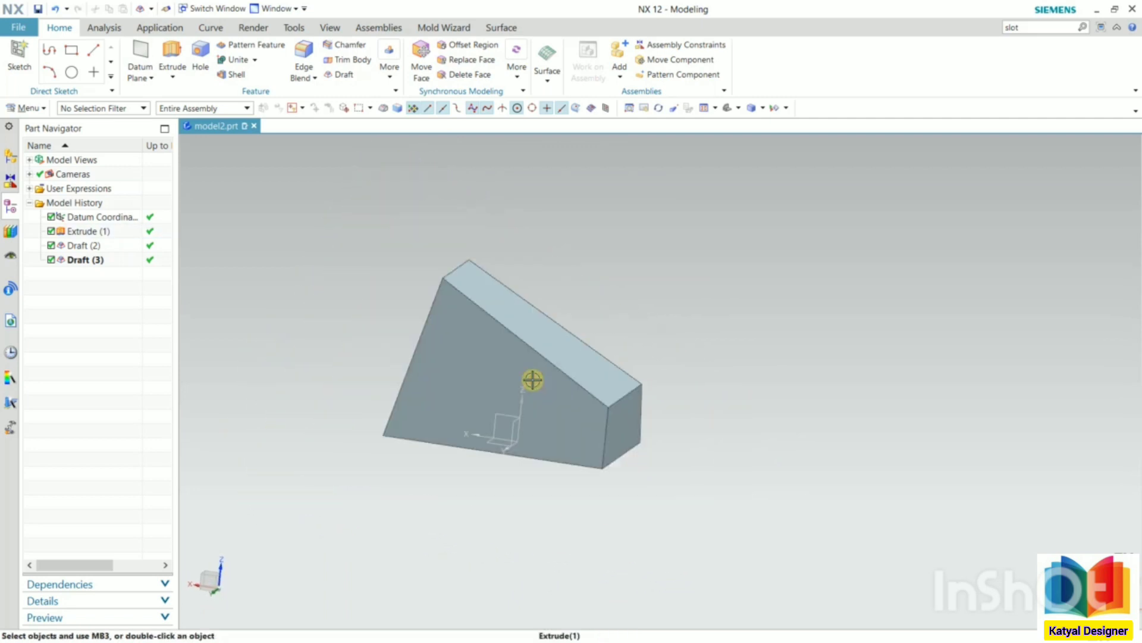
middle_click_drag(674, 300, 668, 313)
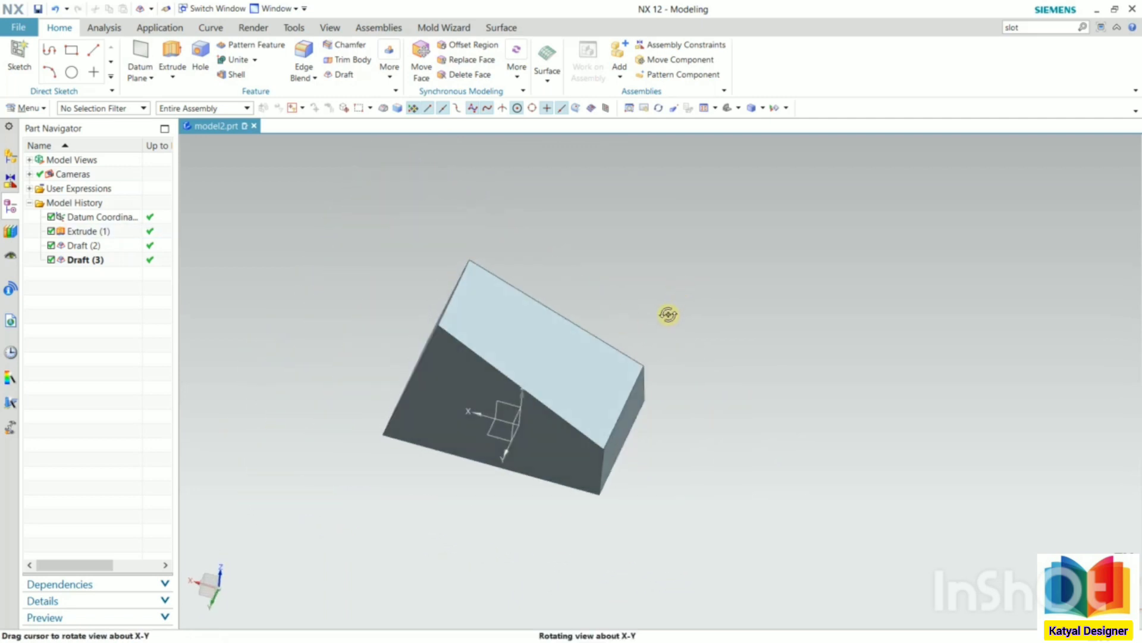
left_click(91, 259)
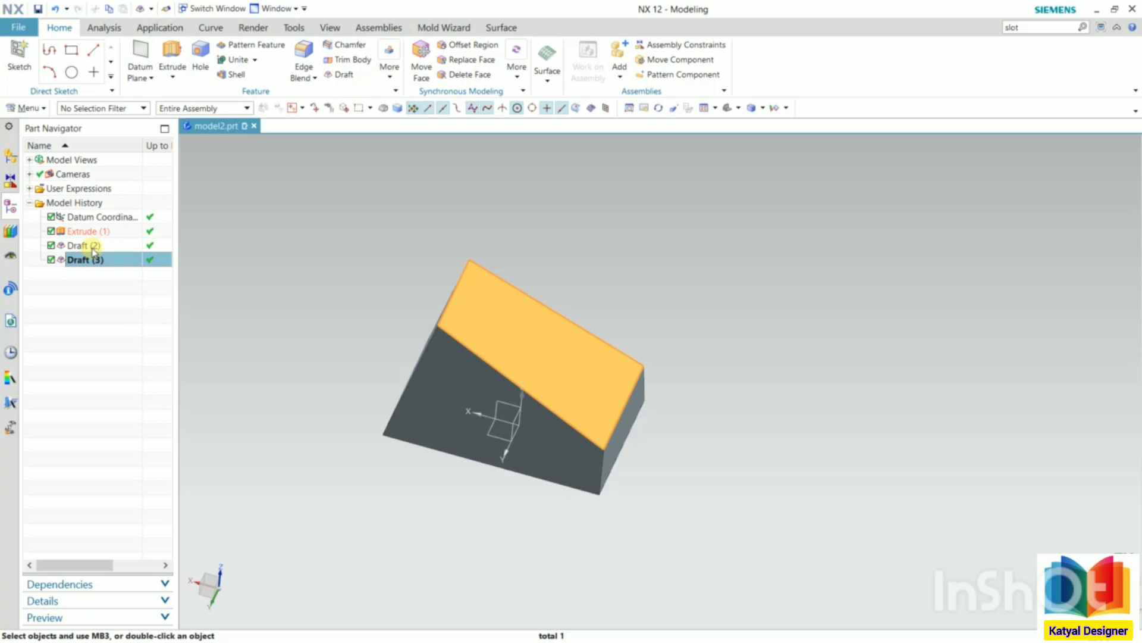
left_click(94, 250, "ctrl")
right_click(94, 250)
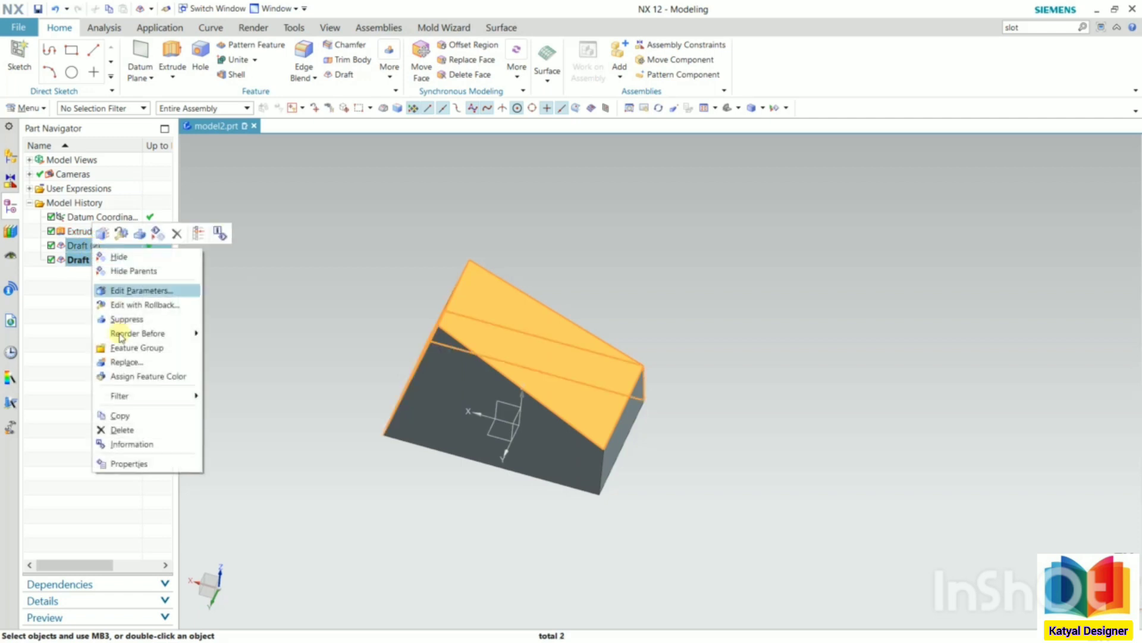
left_click(120, 428)
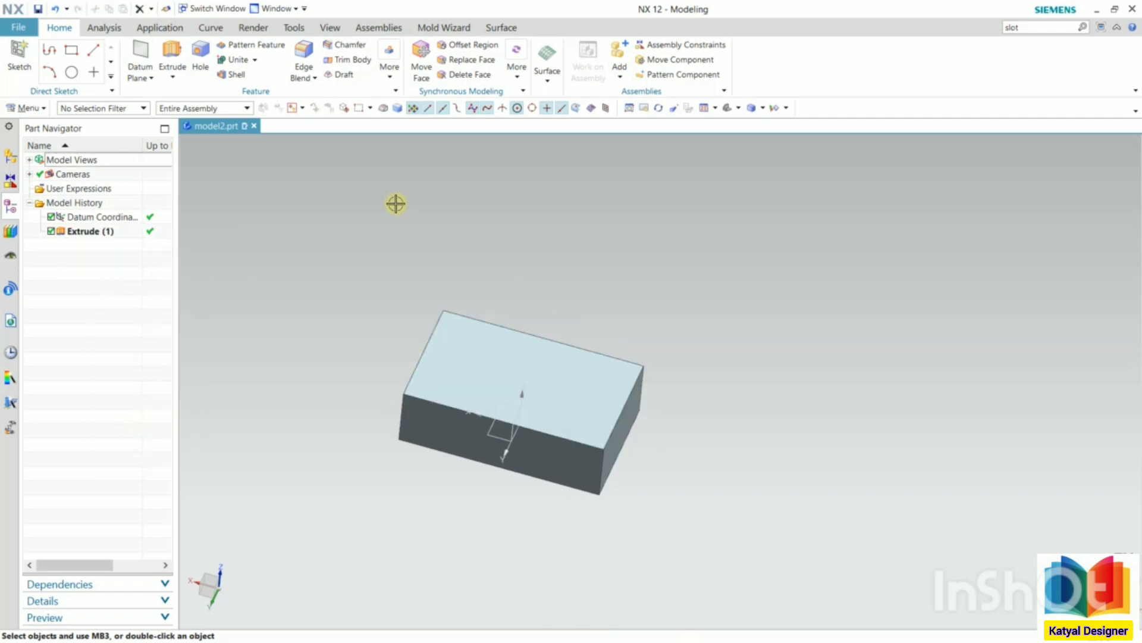
left_click(345, 82)
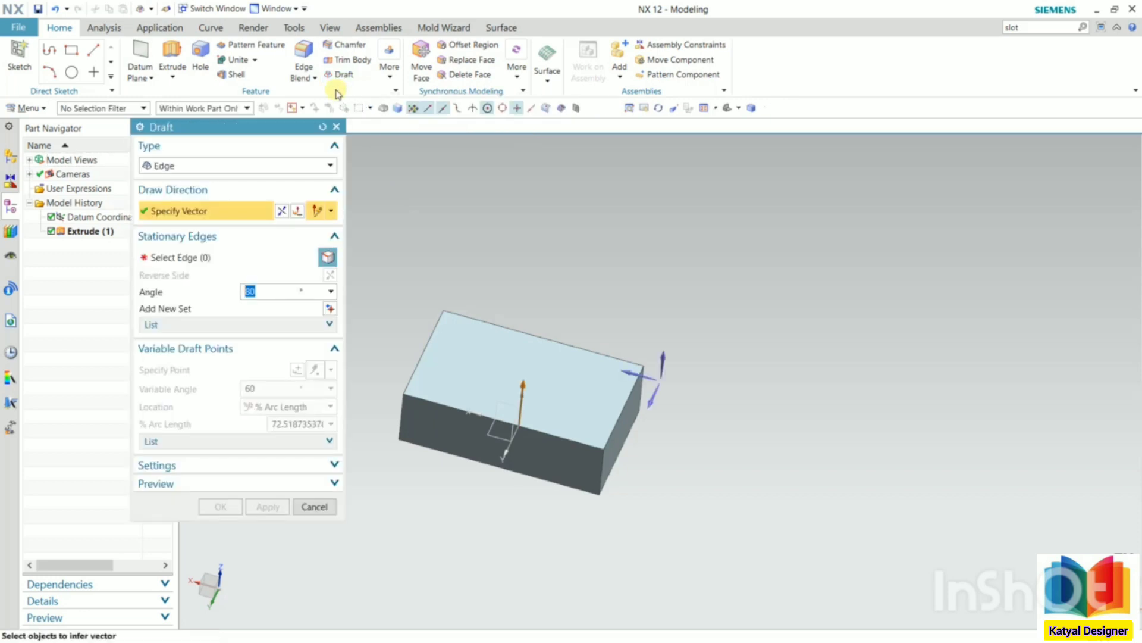
left_click(261, 165)
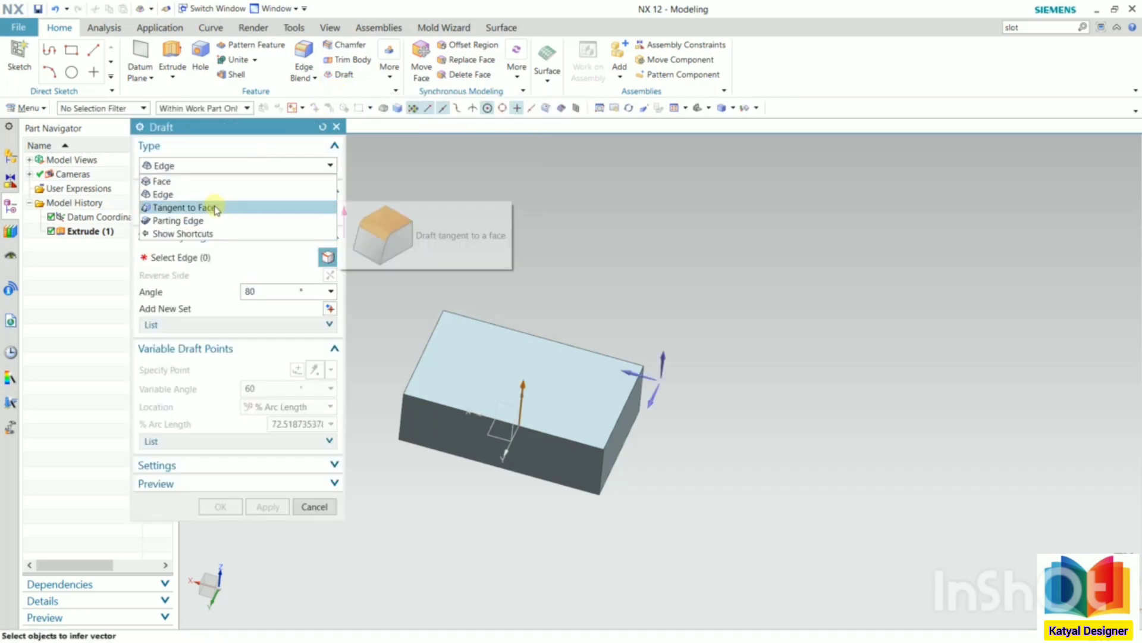
left_click(216, 208)
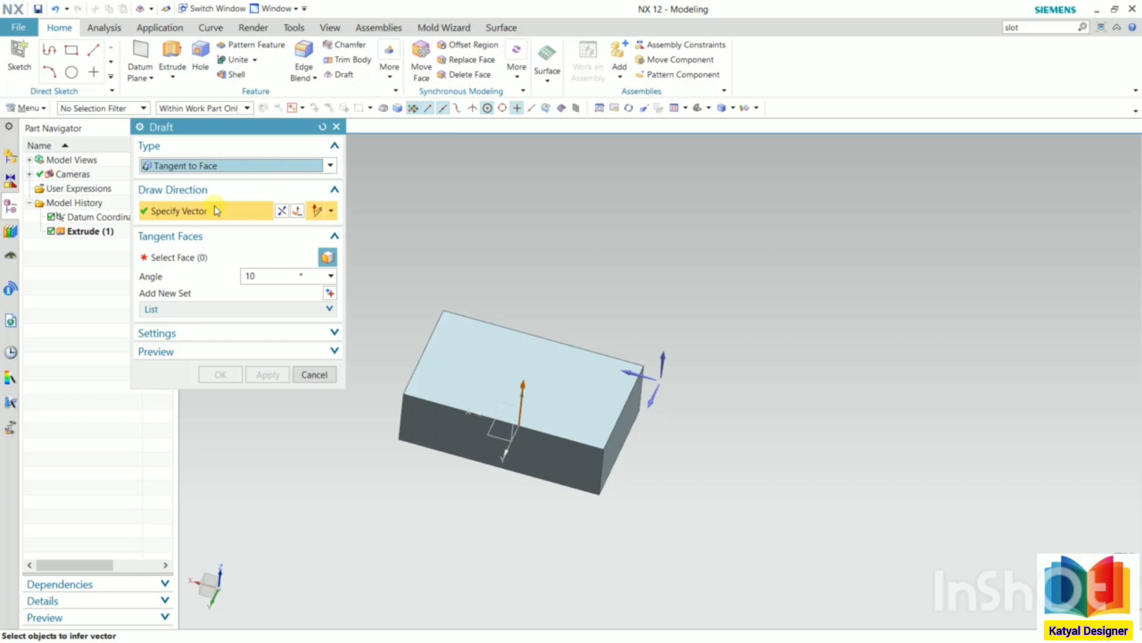
left_click(314, 374)
- Add a circular G1 (Tangent) edge blend with a 10 mm radius along the block's long front top edge
middle_click_drag(331, 375, 296, 355)
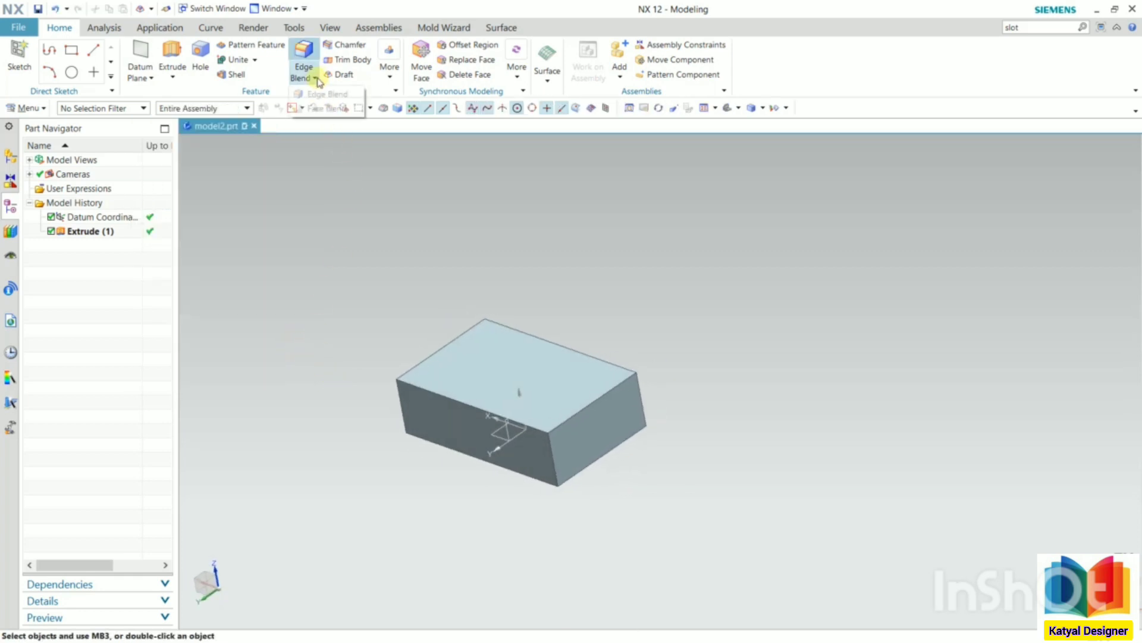
left_click(311, 94)
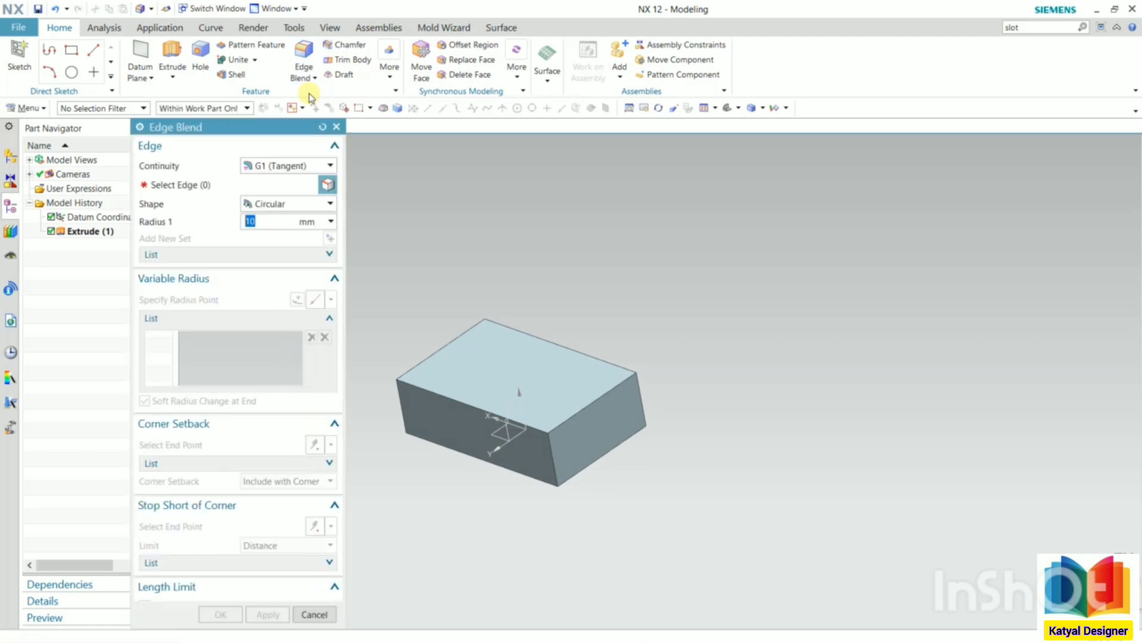
scroll(467, 408, "up", 5)
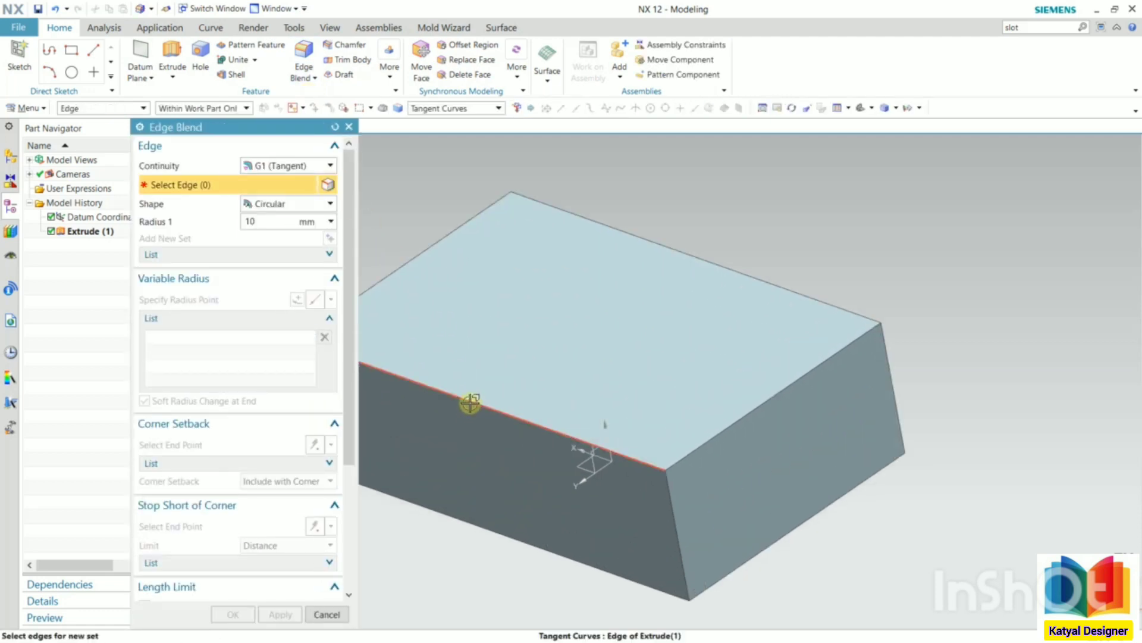
left_click(469, 402)
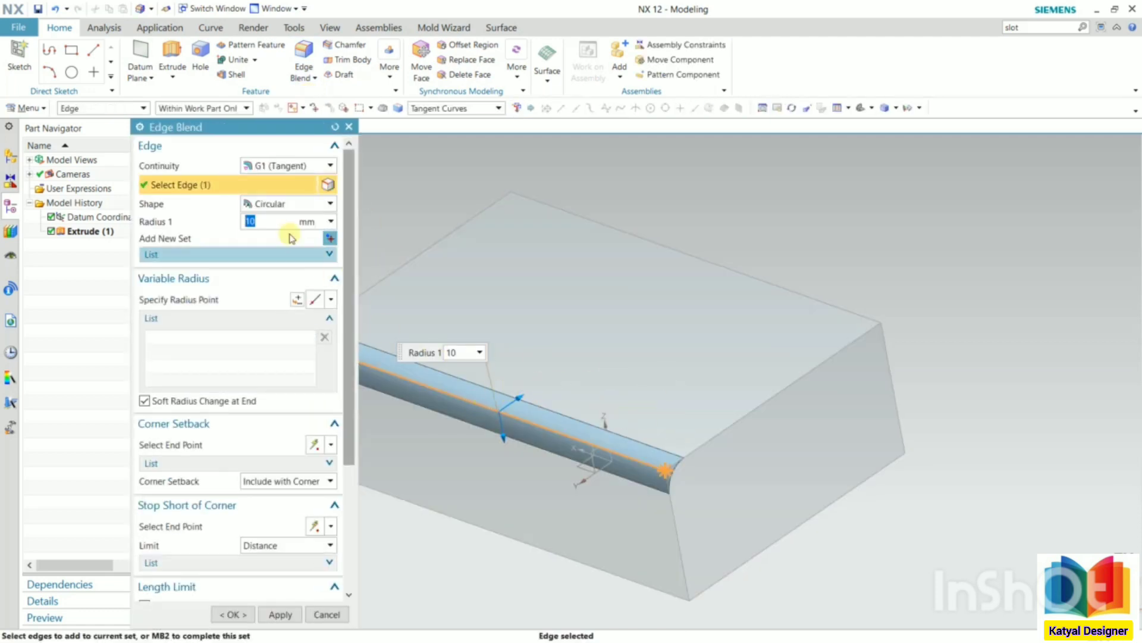
left_click(233, 614)
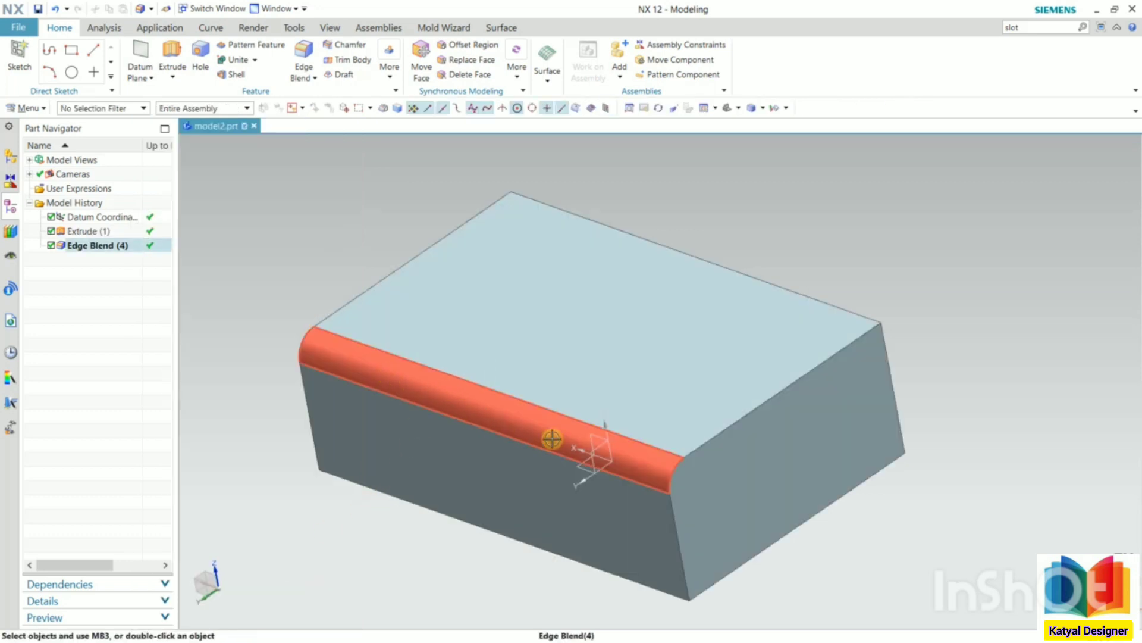
scroll(222, 288, "up", 5)
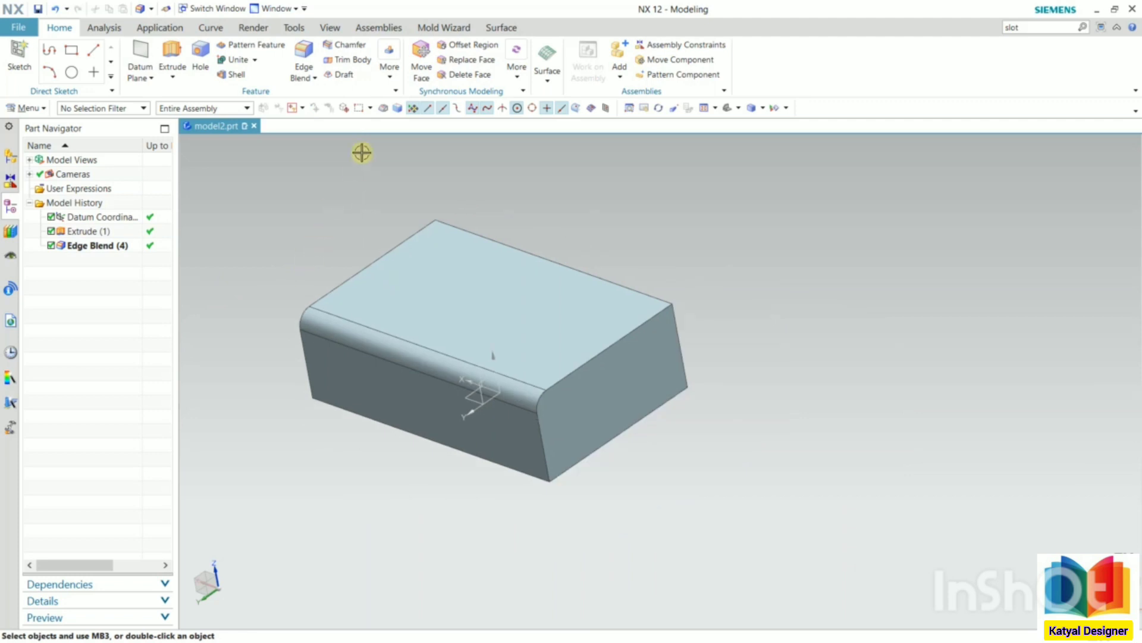
- Start a Tangent to Face draft and select the edge blend face with its tangent faces
left_click(345, 77)
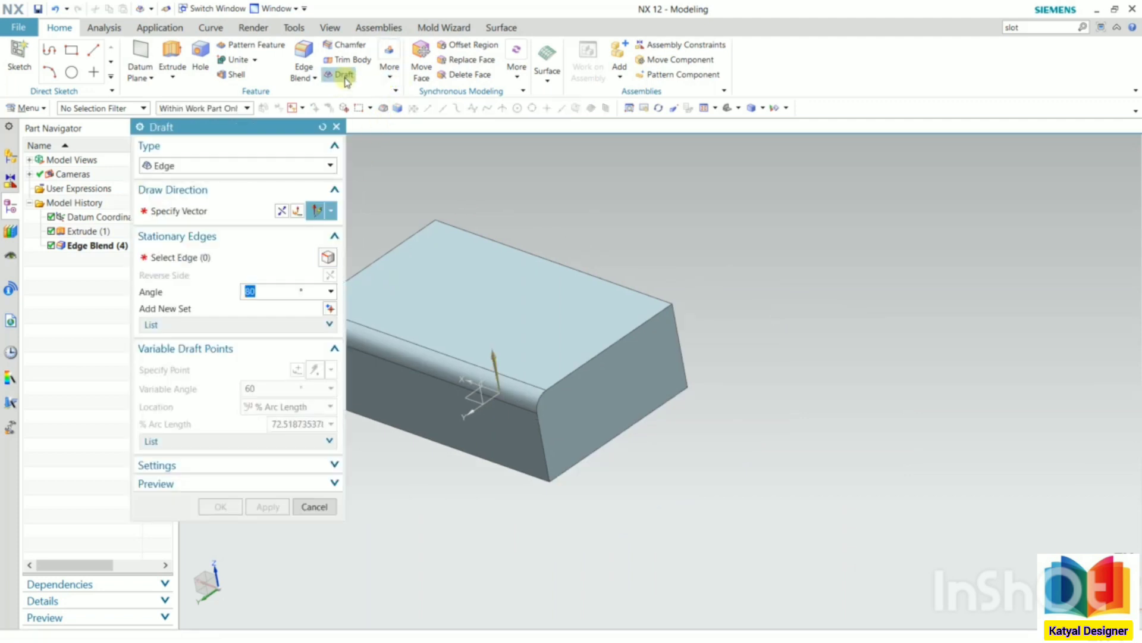
left_click(190, 169)
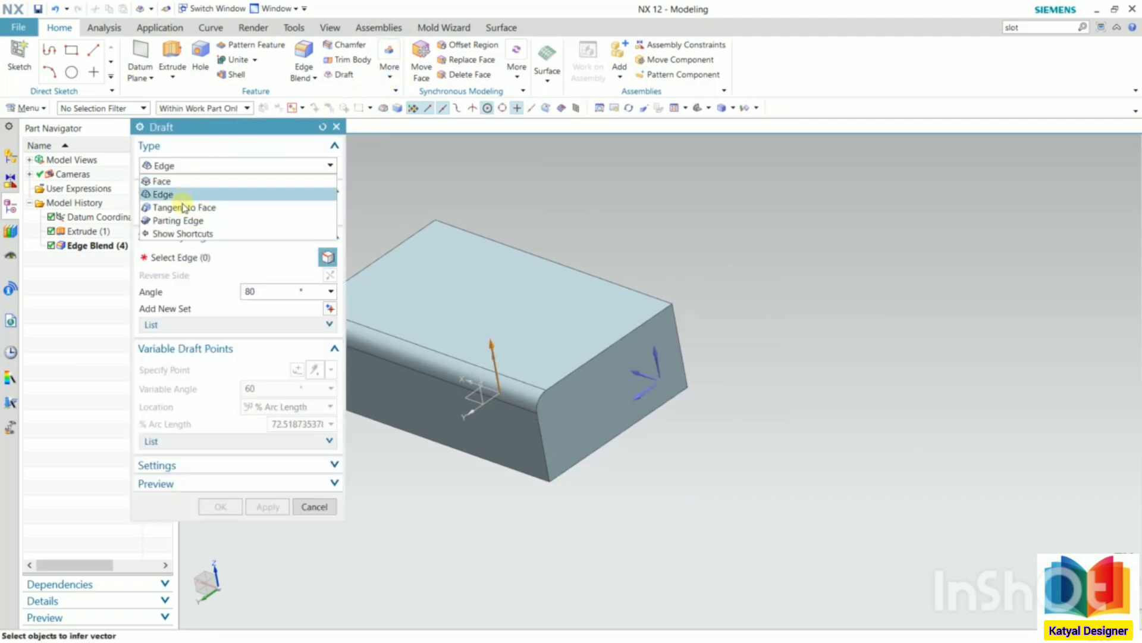
left_click(183, 207)
scroll(920, 346, "down", 1)
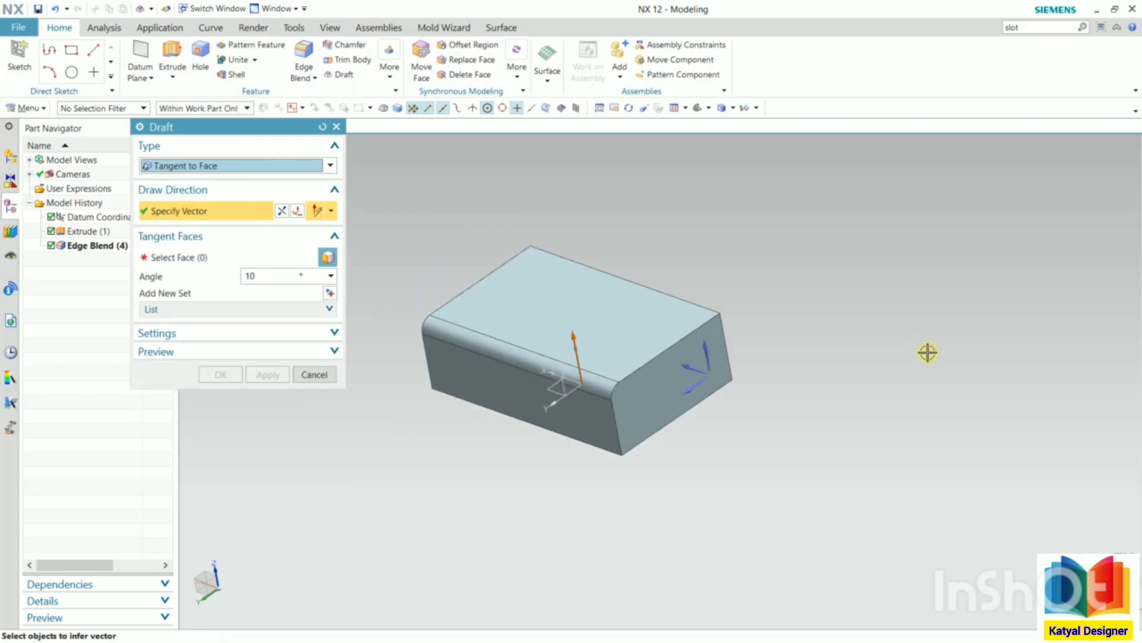
left_click(193, 258)
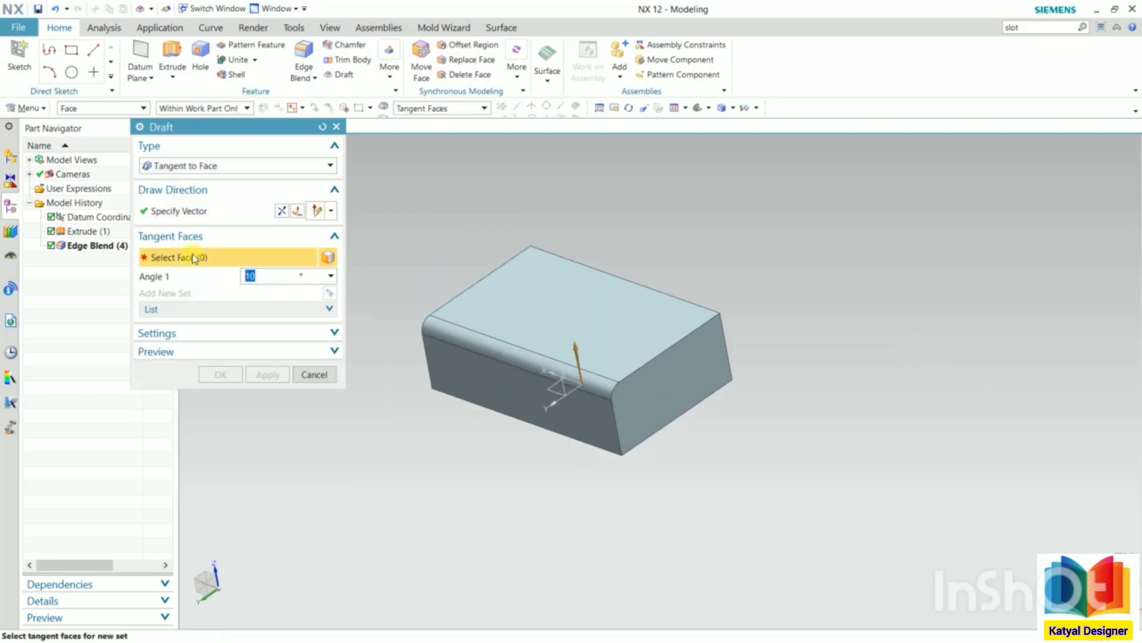
scroll(510, 311, "up", 3)
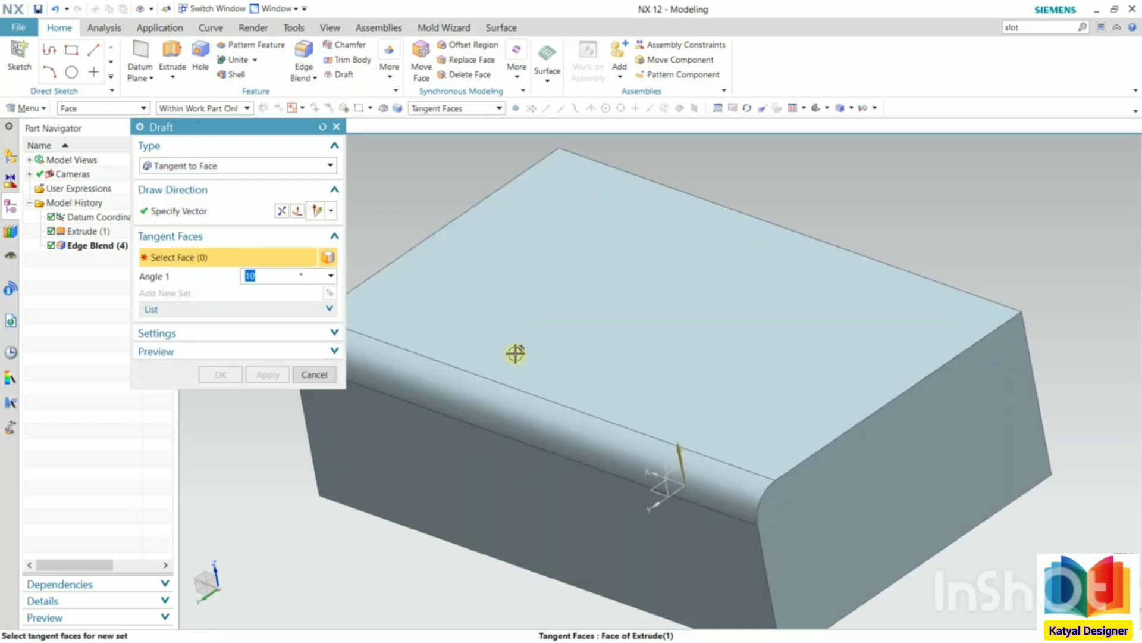
left_click(491, 411)
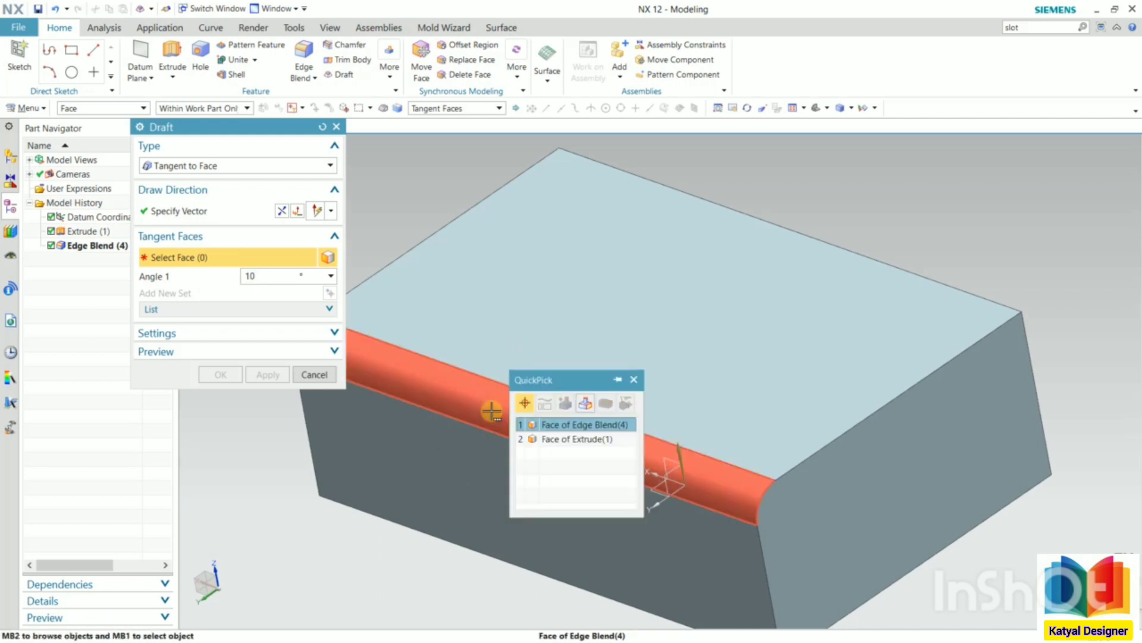
left_click(577, 425)
scroll(610, 470, "down", 5)
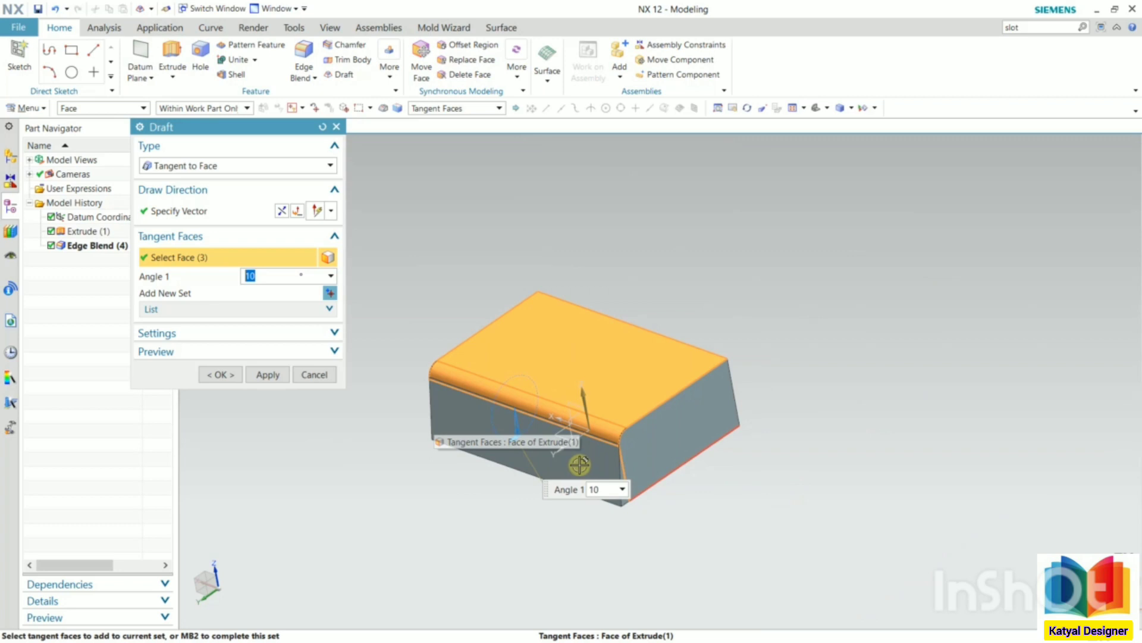
- Increase the tangent draft's Angle 1 to 18° and check the tapered front face
scroll(579, 465, "up", 3)
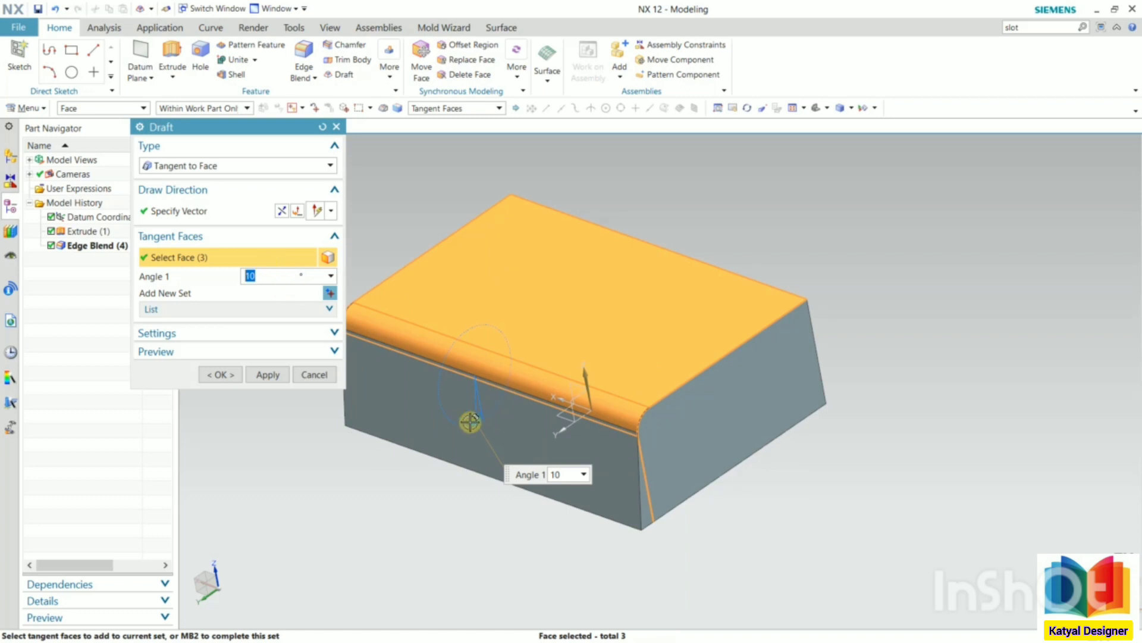
mouse_move(471, 425)
left_mouse_down()
mouse_move(486, 421)
mouse_move(469, 439)
left_mouse_up()
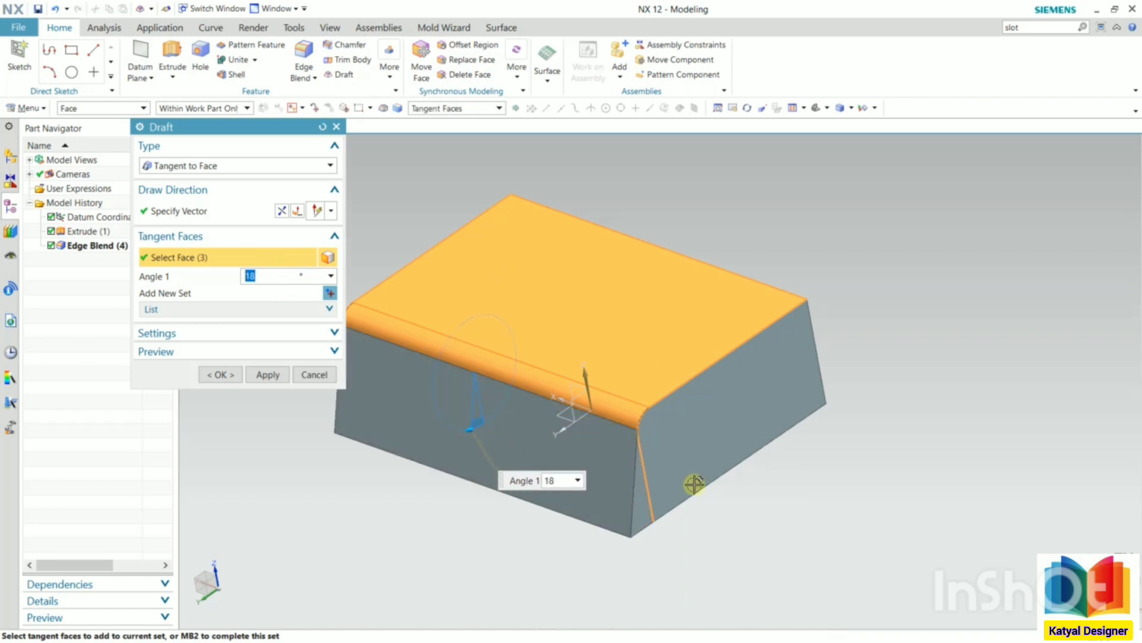
middle_click_drag(690, 484, 664, 485)
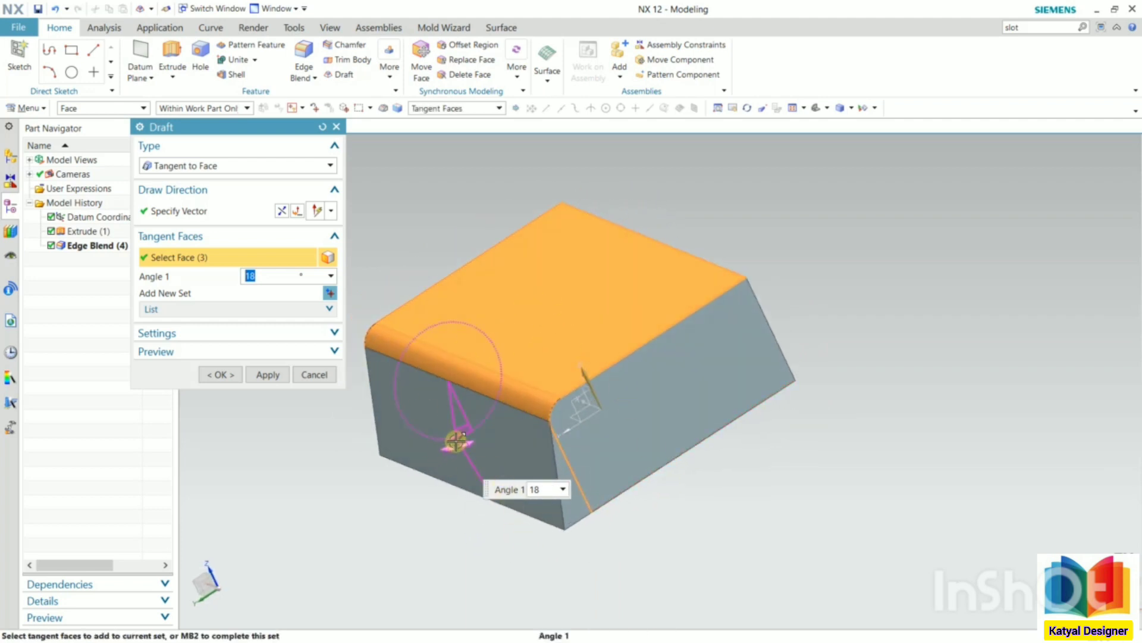
- Increase the tangent draft's Angle 1 to 31° and create the draft on the block's front face
mouse_move(454, 438)
left_mouse_down()
mouse_move(427, 446)
mouse_move(443, 457)
left_mouse_up()
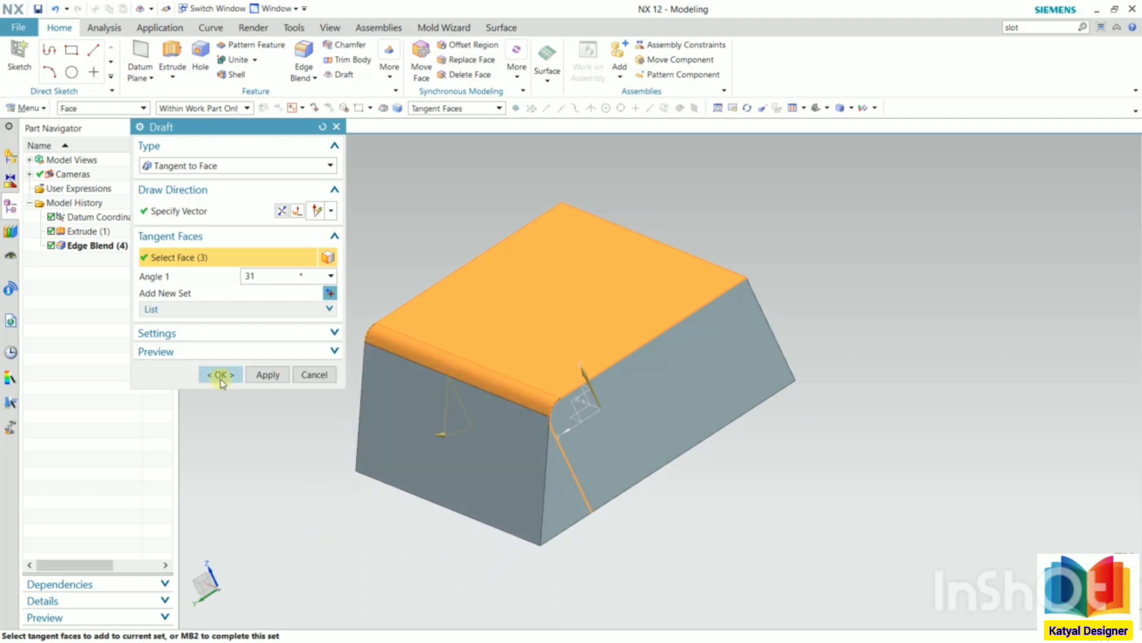
left_click(221, 376)
middle_click_drag(321, 339, 327, 278)
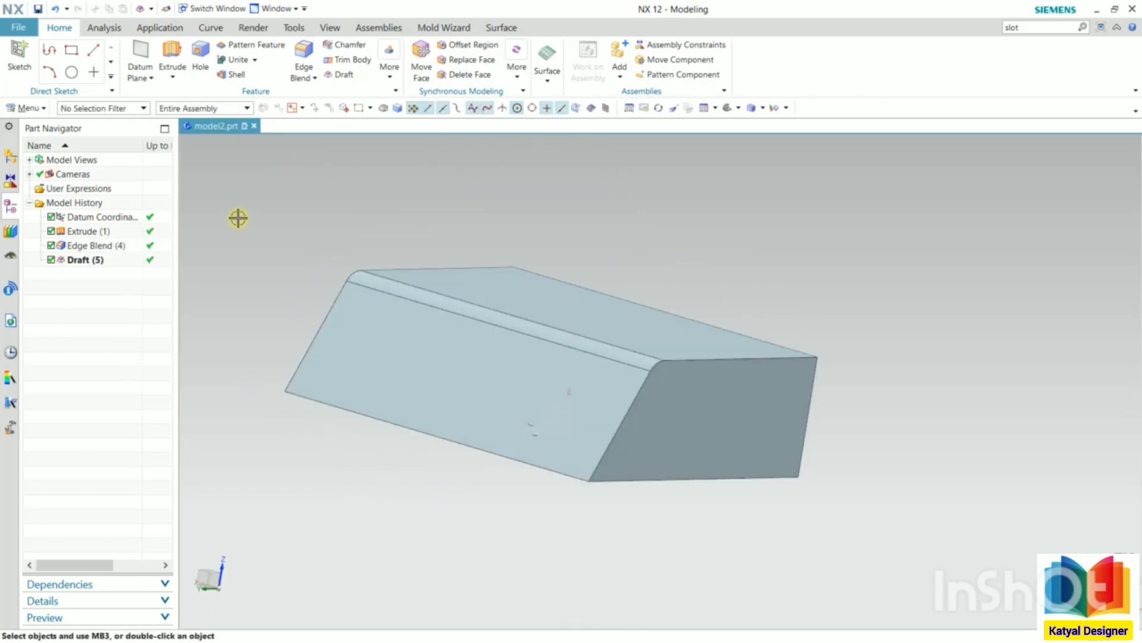
left_click(344, 75)
left_click(247, 166)
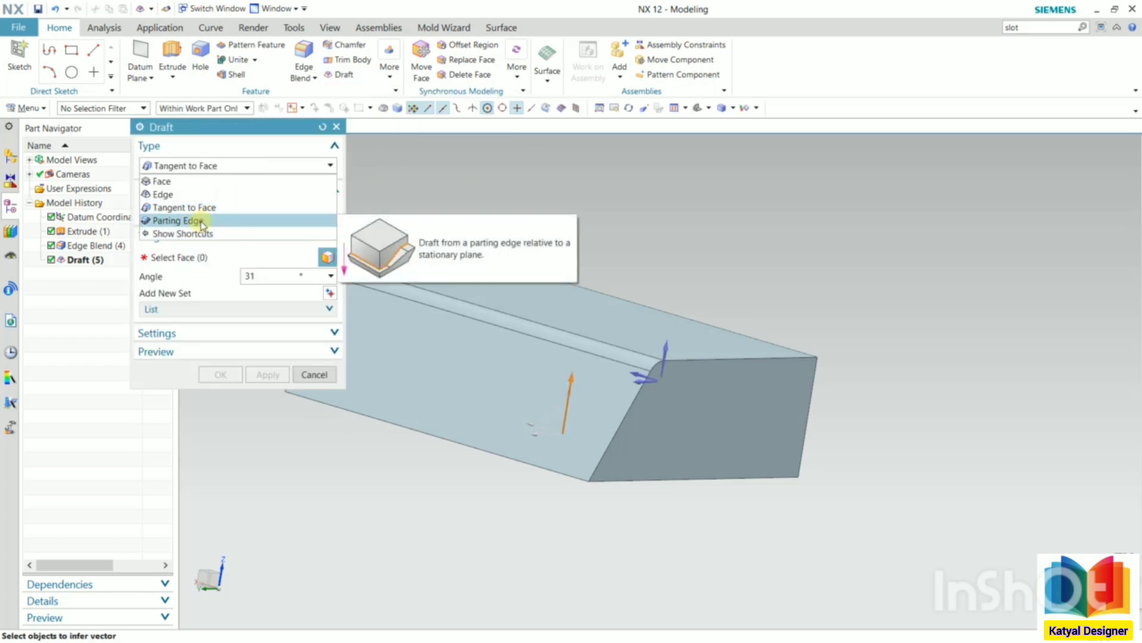
left_click(372, 225)
left_click(315, 374)
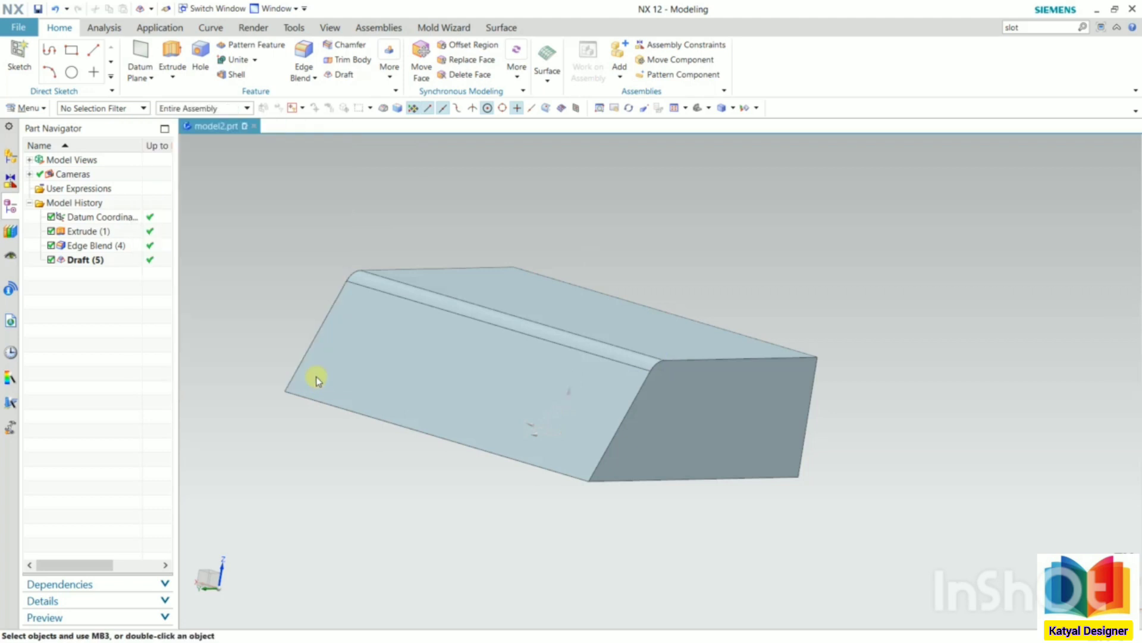
- Open the part file draft_2 from the draft folder and inspect the stepped block
left_click(26, 31)
left_click(33, 46)
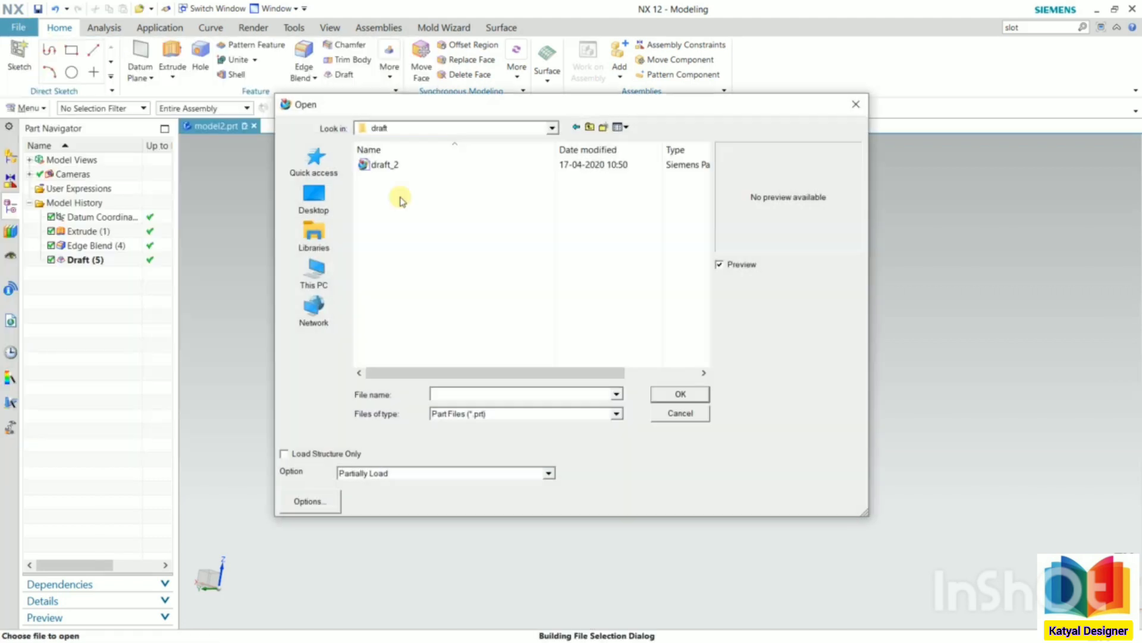
left_click(381, 165)
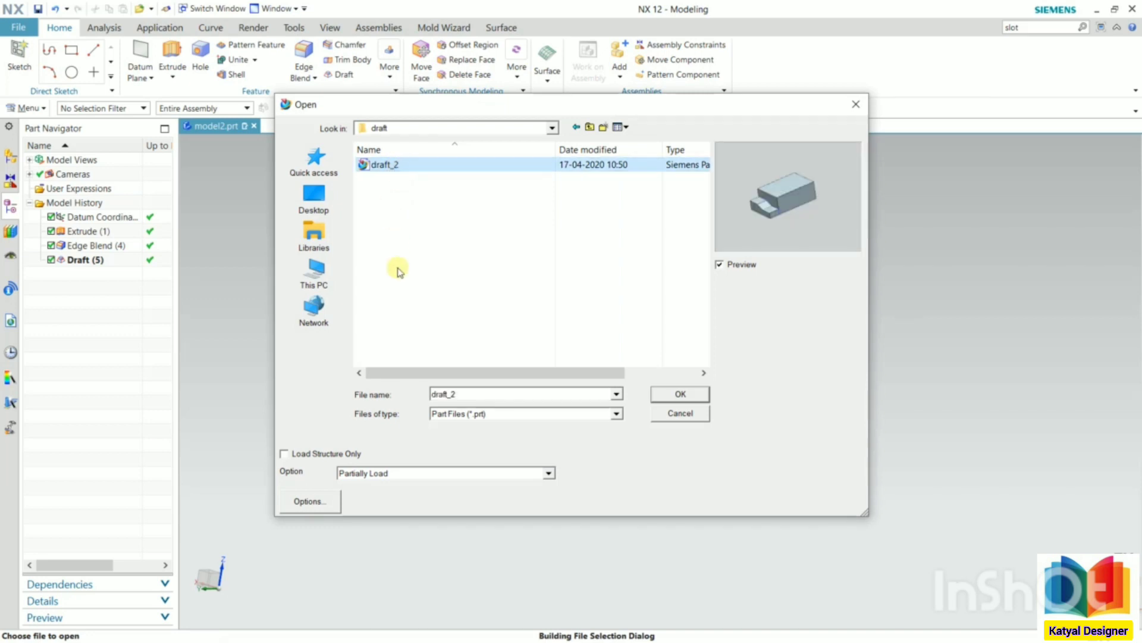
left_click(703, 397)
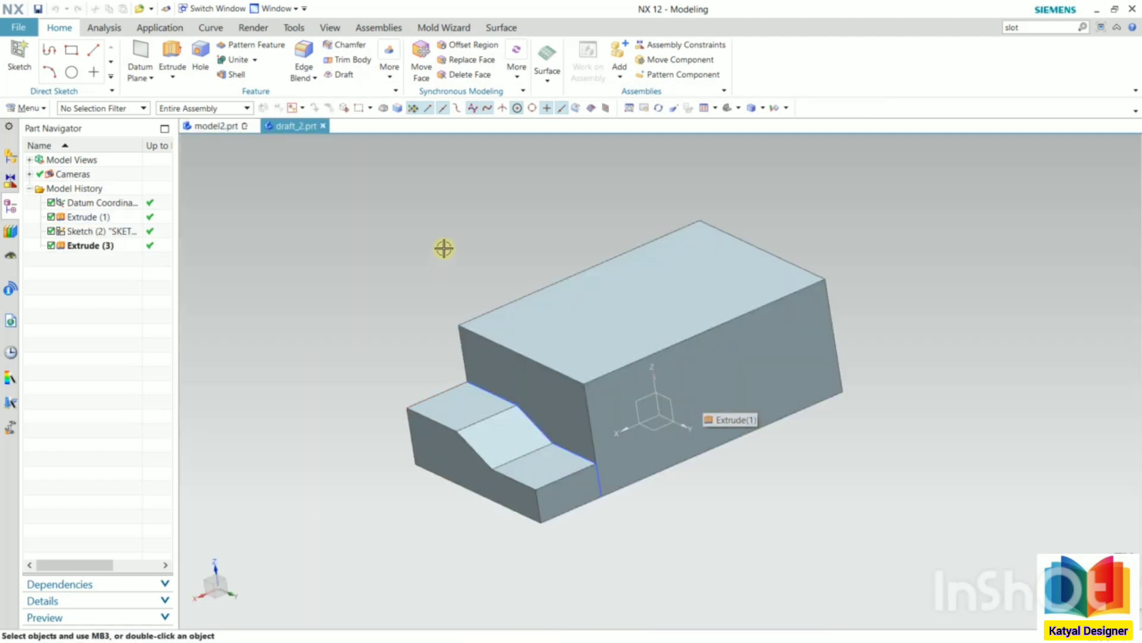
mouse_move(455, 265)
middle_mouse_down()
mouse_move(477, 262)
mouse_move(464, 245)
mouse_move(457, 251)
middle_mouse_up()
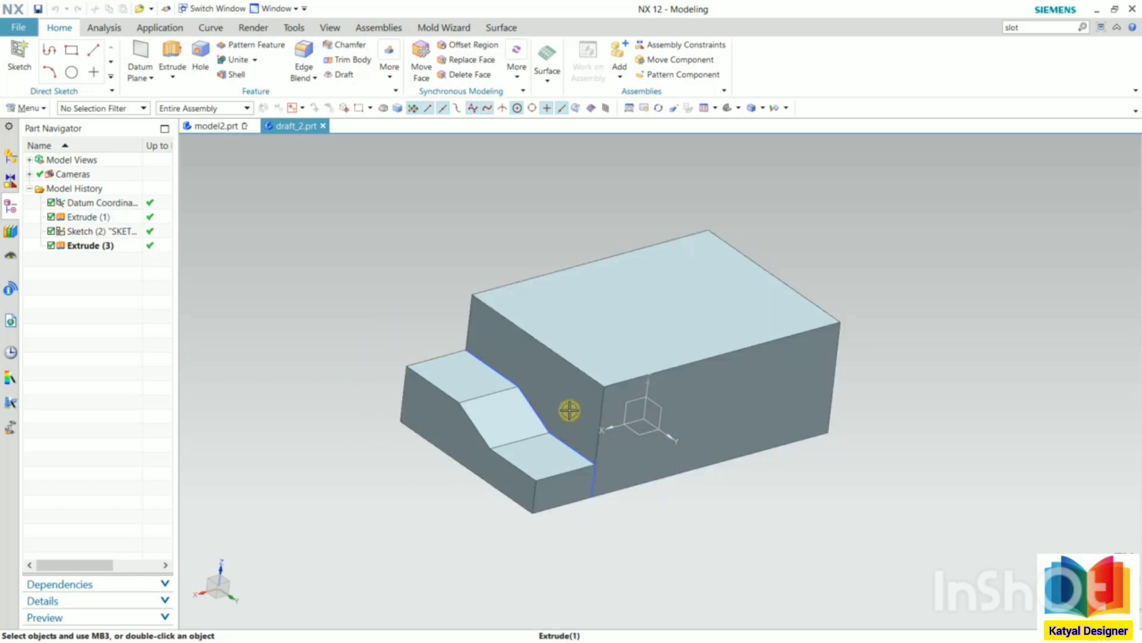
scroll(542, 400, "up", 3)
scroll(542, 399, "down", 3)
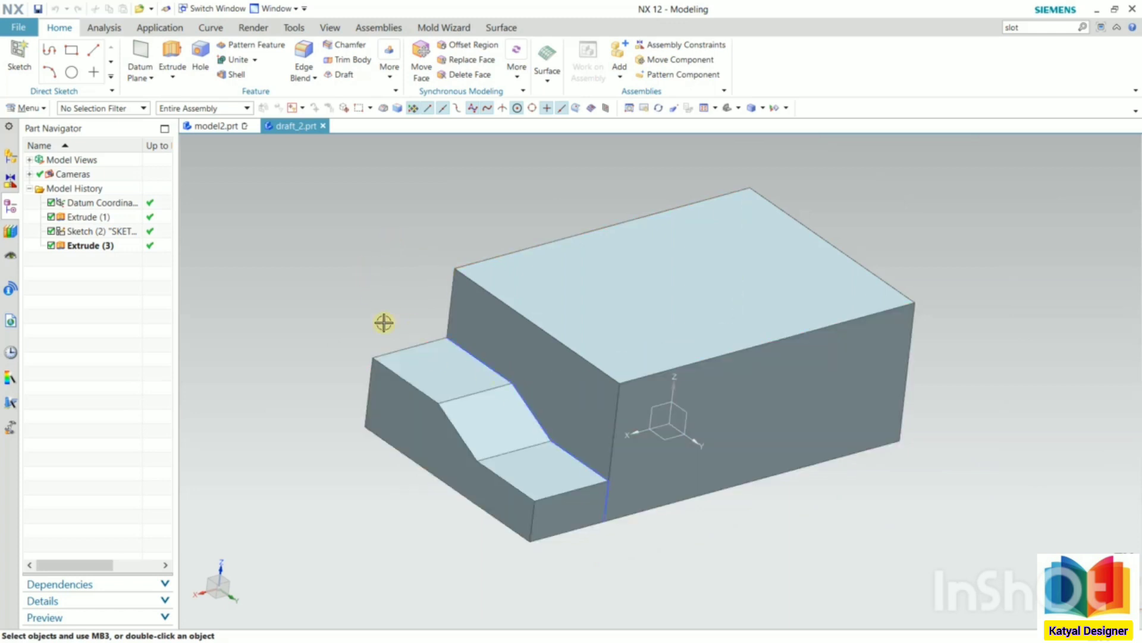
- Start a Parting Edge draft and select the three connected edges where the stepped portion meets the large block's front face
left_click(344, 75)
left_click(255, 164)
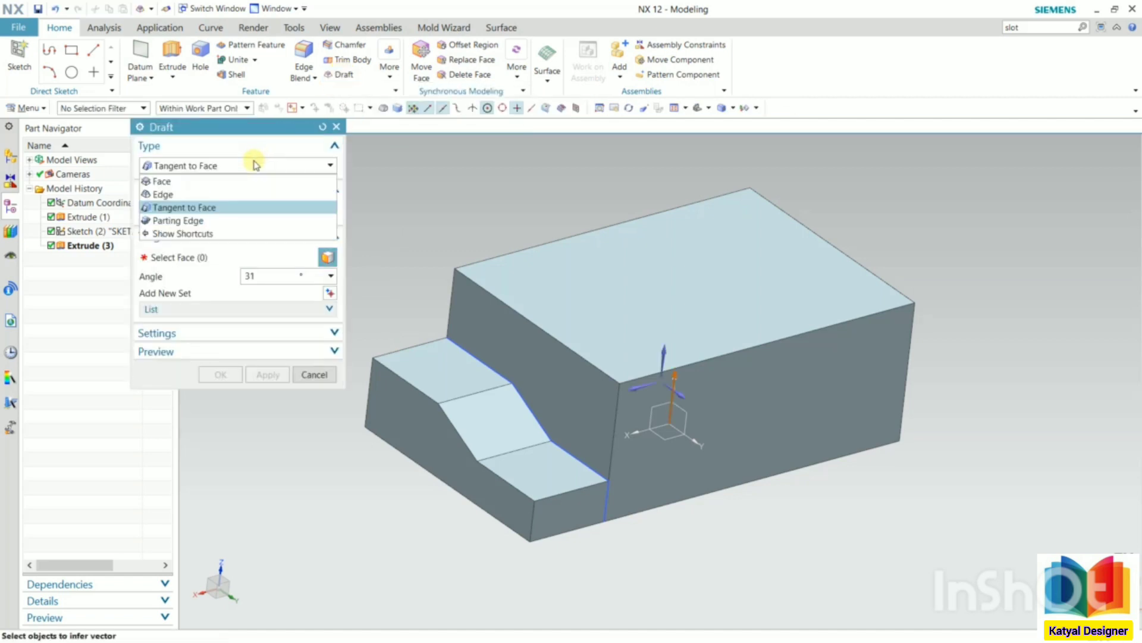
left_click(194, 222)
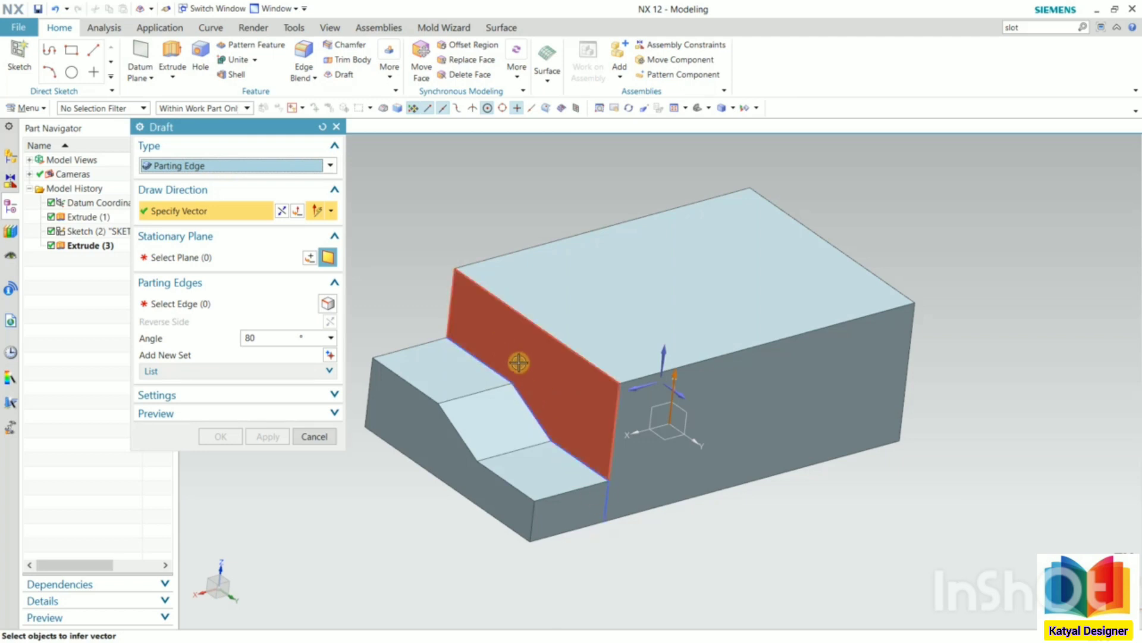
scroll(519, 362, "up", 3)
scroll(548, 393, "down", 2)
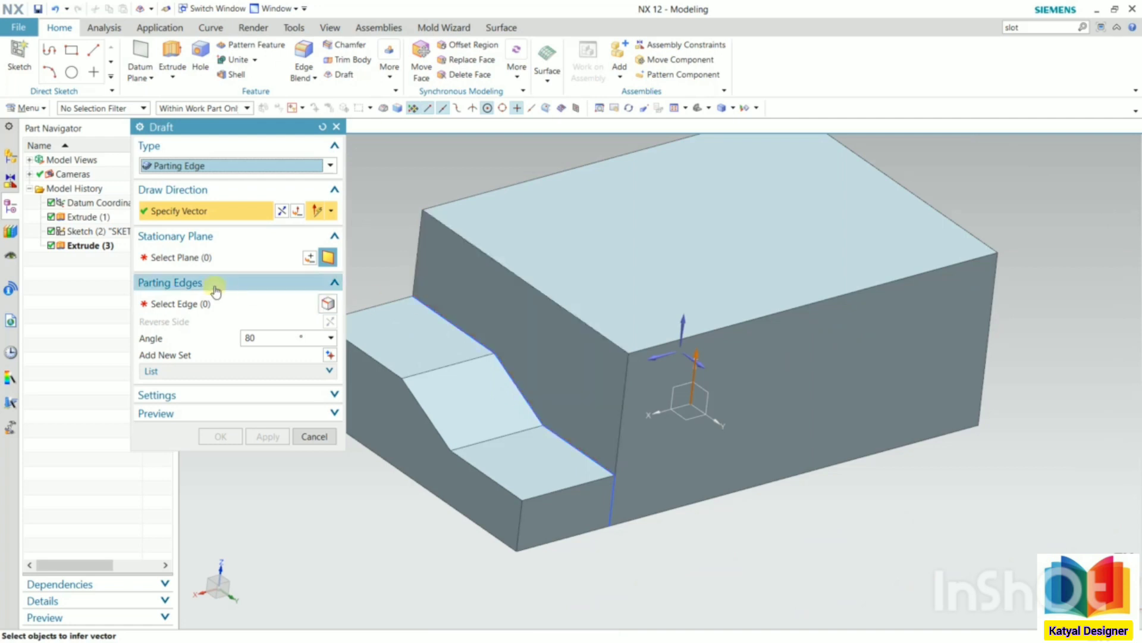
left_click(199, 304)
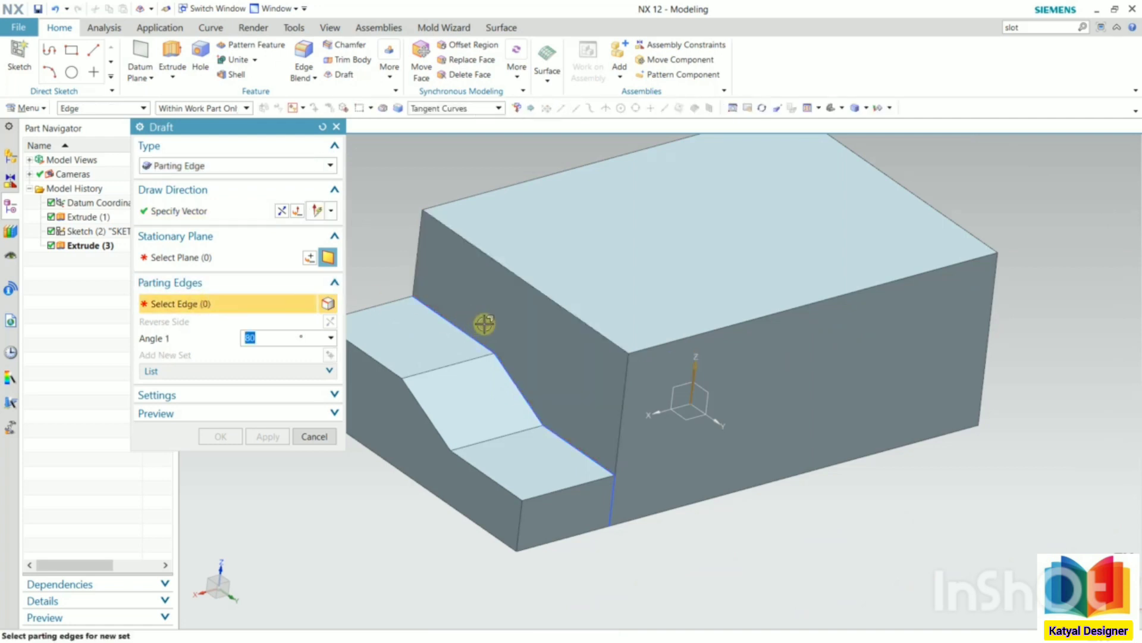
scroll(485, 323, "down", 3)
left_click(459, 359)
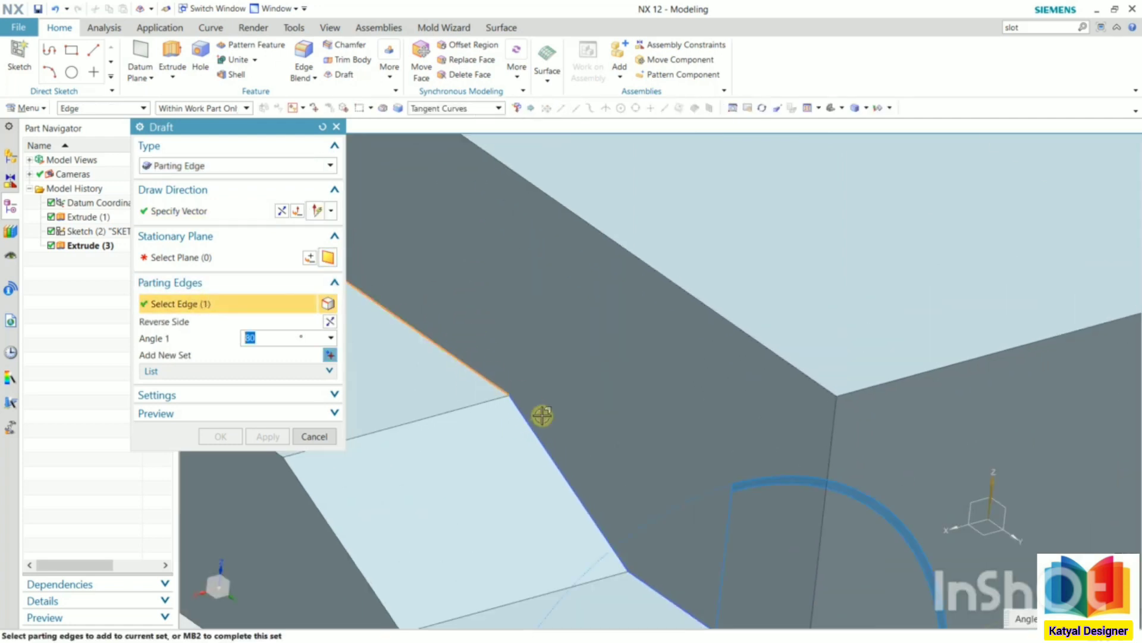
left_click(553, 455)
left_click(680, 607)
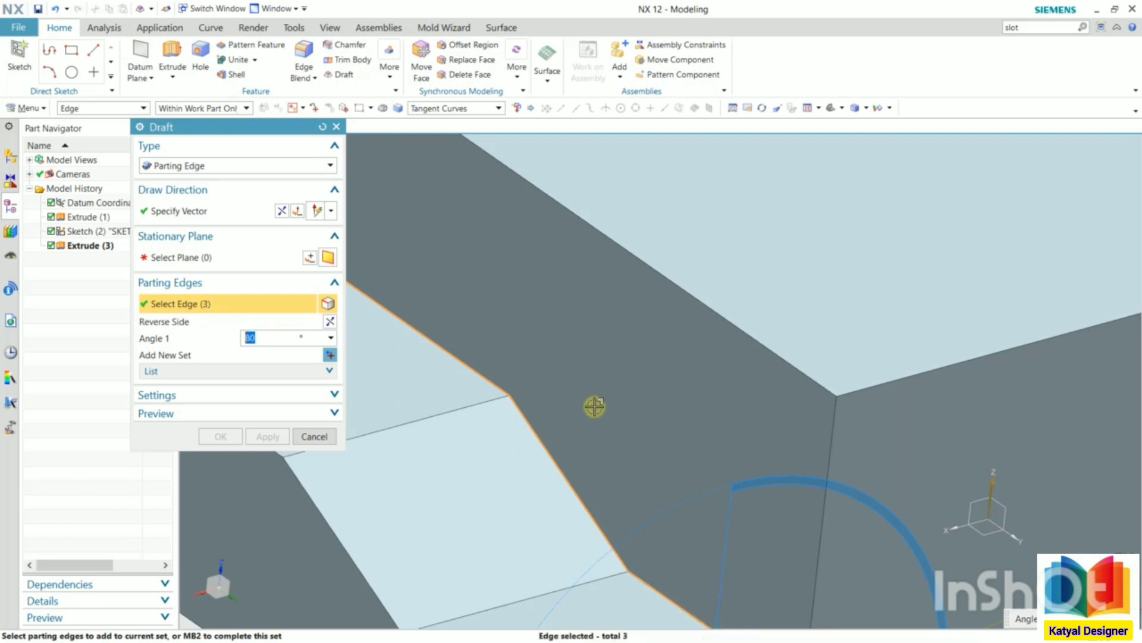
scroll(594, 406, "up", 3)
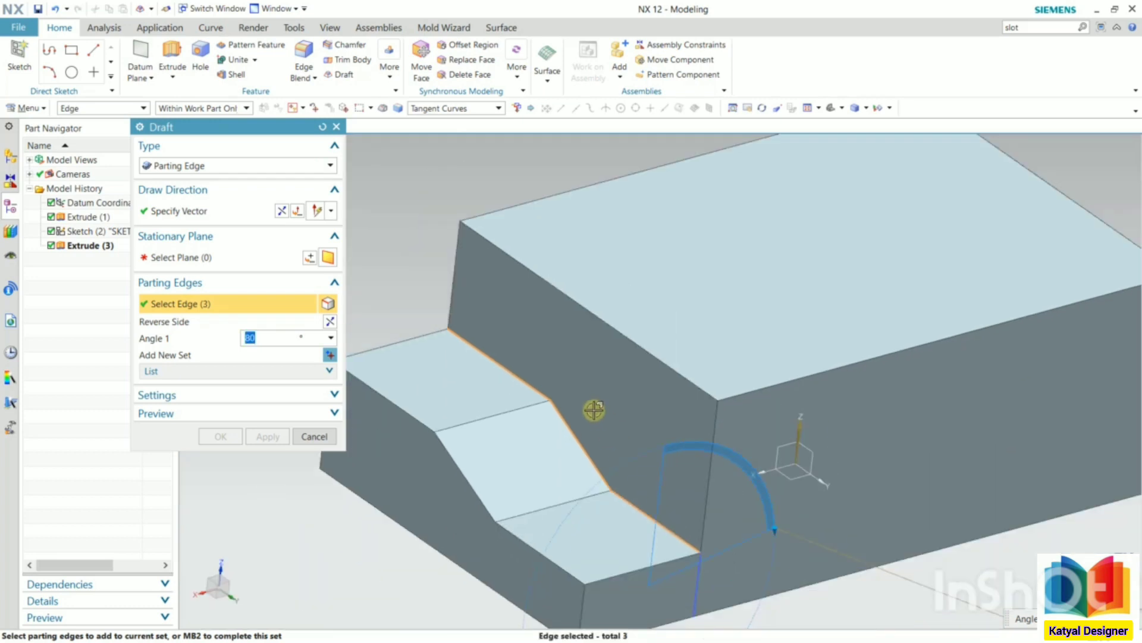
- Use the upper step's top face as the stationary plane, then reverse the draw direction and restore it
left_click(208, 262)
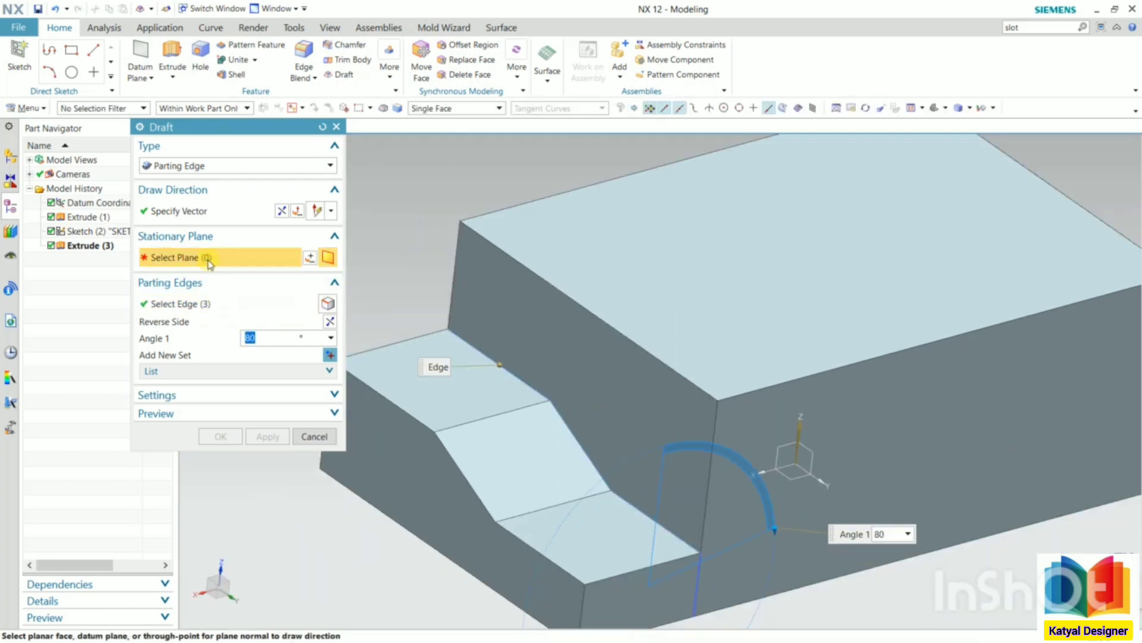
left_click(458, 394)
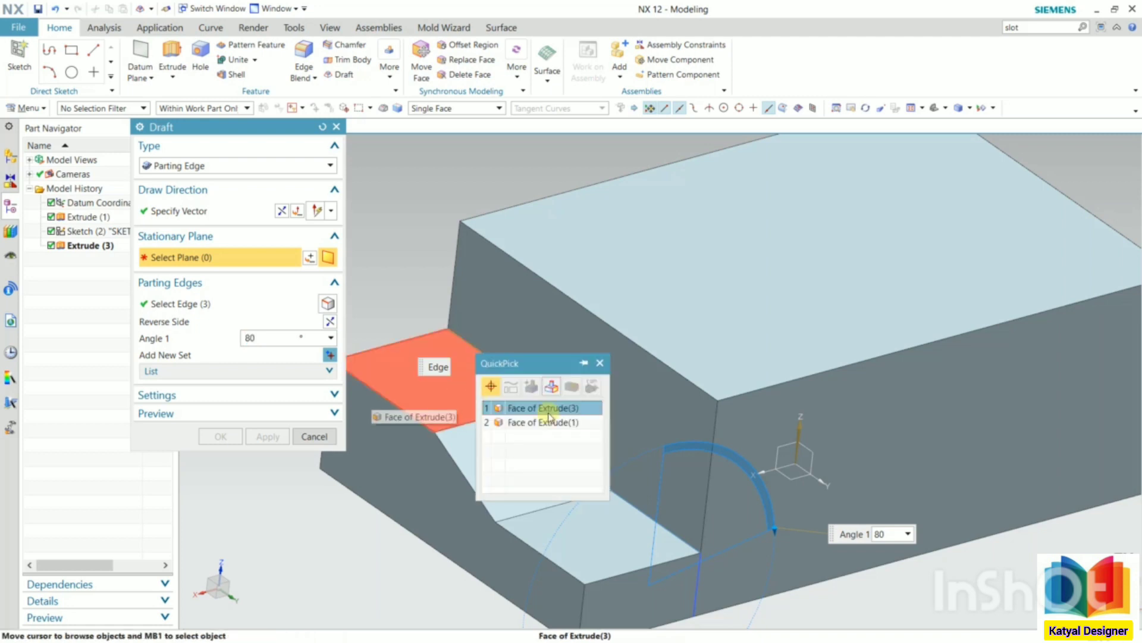
left_click(518, 407)
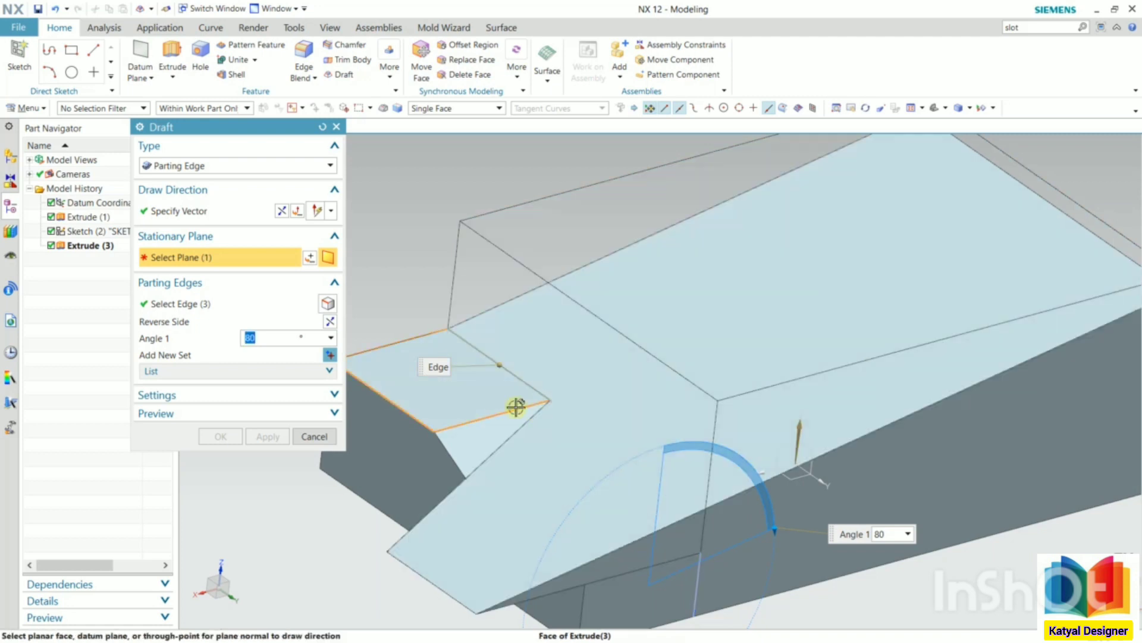
left_click(286, 213)
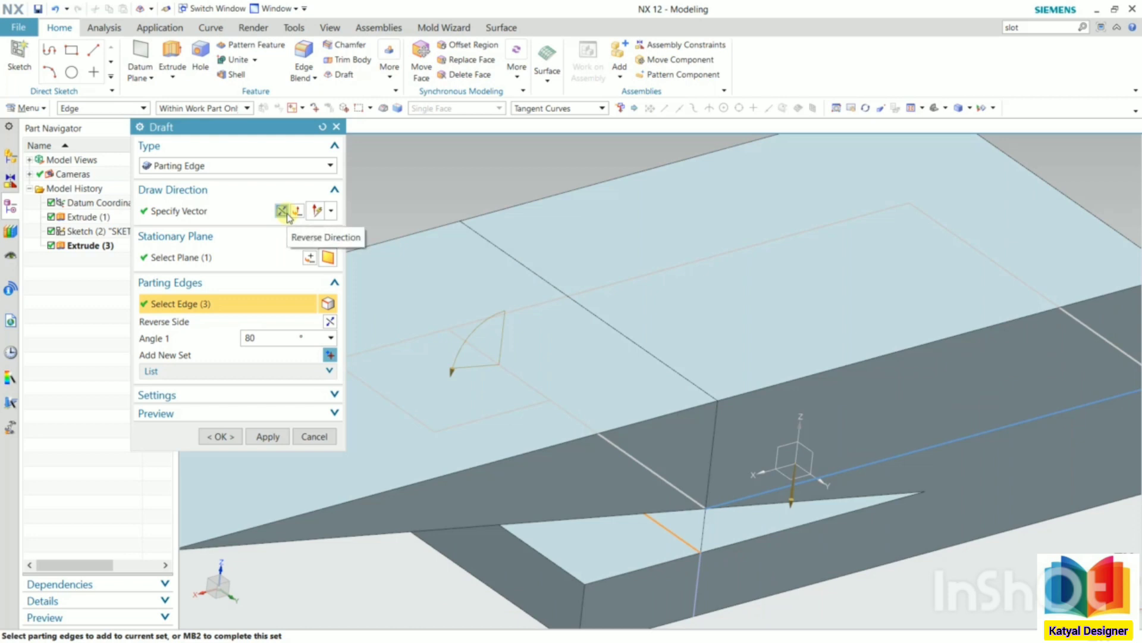
left_click(286, 214)
- Set the parting-edge draft's Angle 1 to 10°, increase it to 23°, and create the draft
left_click(261, 336)
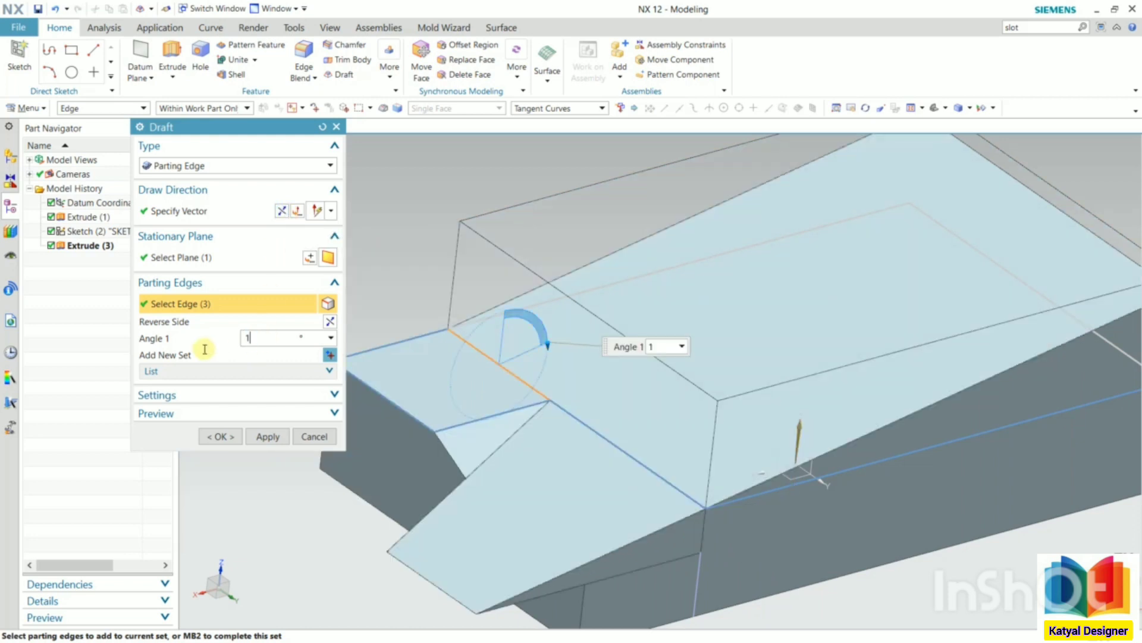
key("Return")
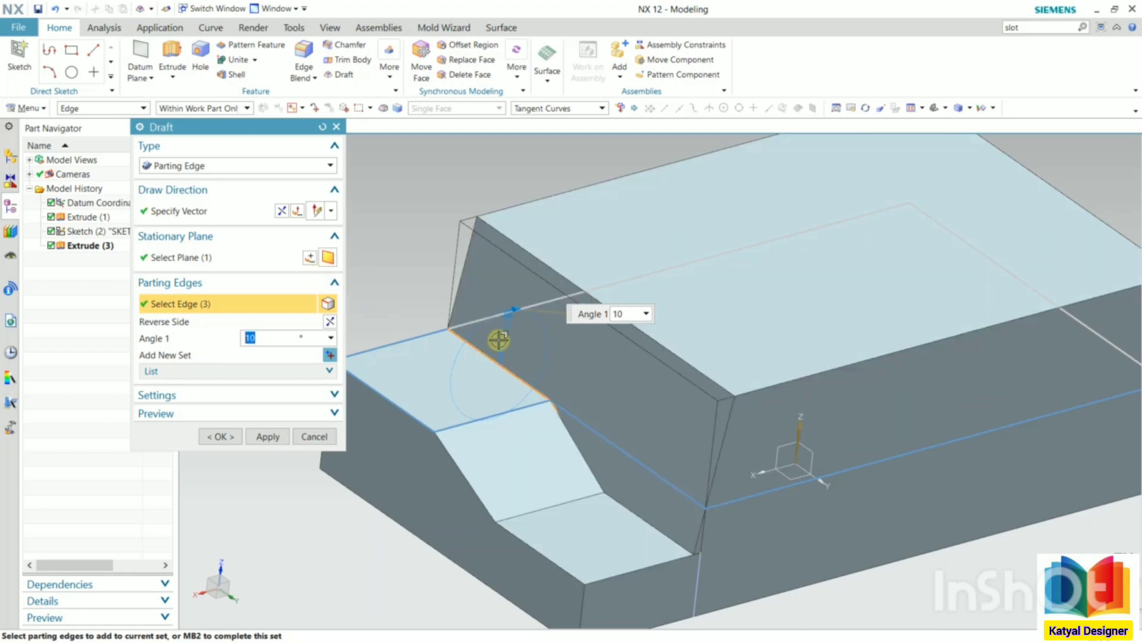
middle_click_drag(498, 339, 485, 317)
mouse_move(510, 339)
left_mouse_down()
mouse_move(533, 341)
mouse_move(510, 344)
mouse_move(520, 341)
left_mouse_up()
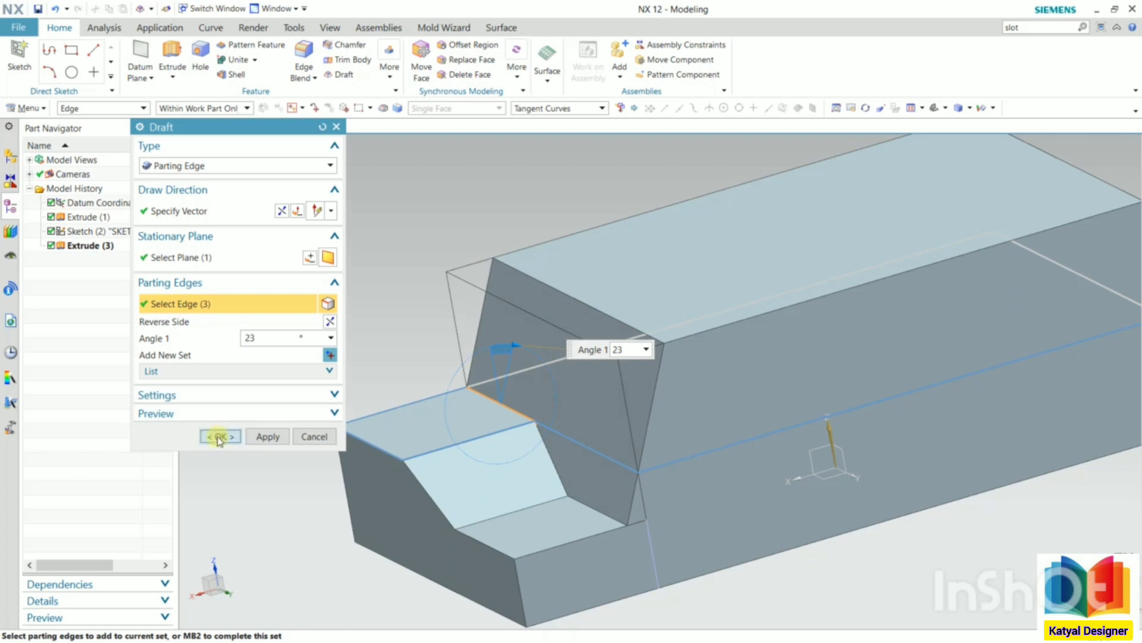
left_click(222, 436)
middle_click_drag(577, 369, 523, 347)
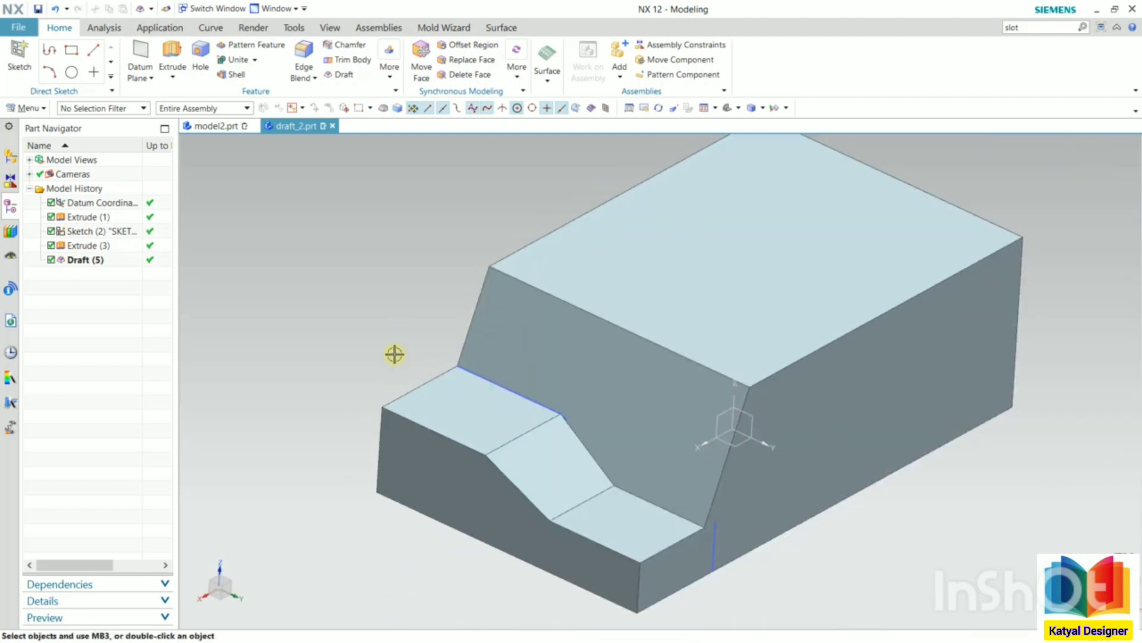